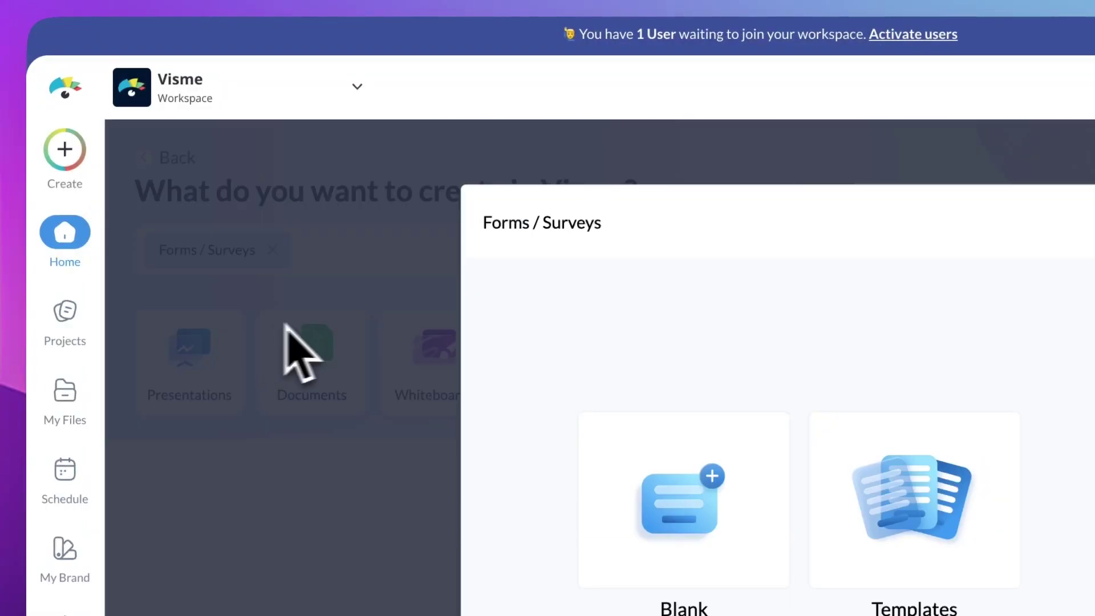
# Step: Browse the Application and Quiz templates and create a form from Meeting Feedback Form
pyautogui.click(727, 465)
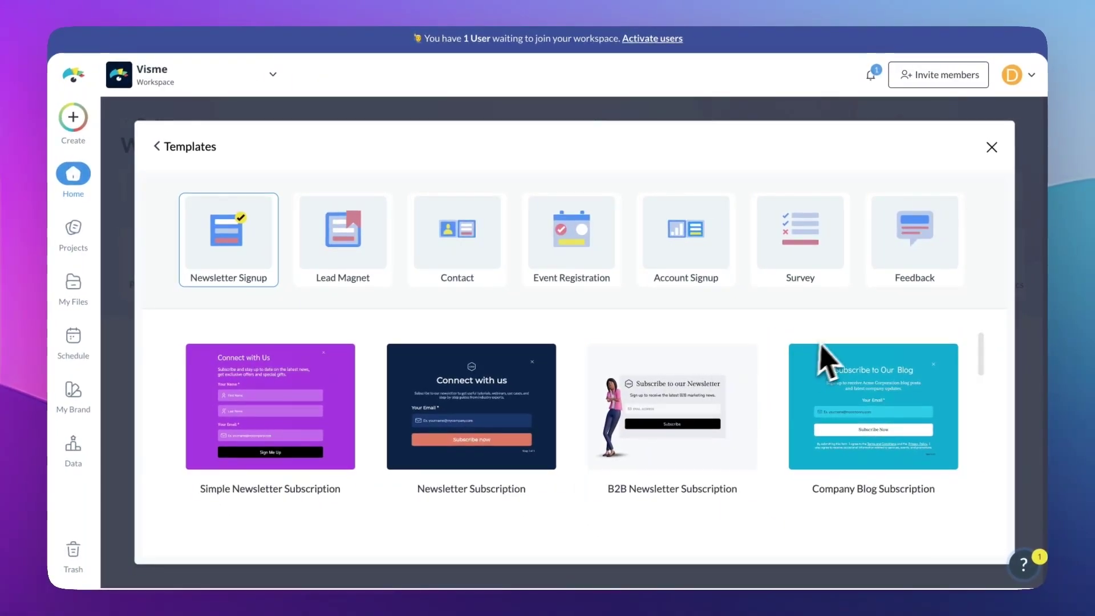
pyautogui.hscroll(5, 867, 330)
pyautogui.click(827, 257)
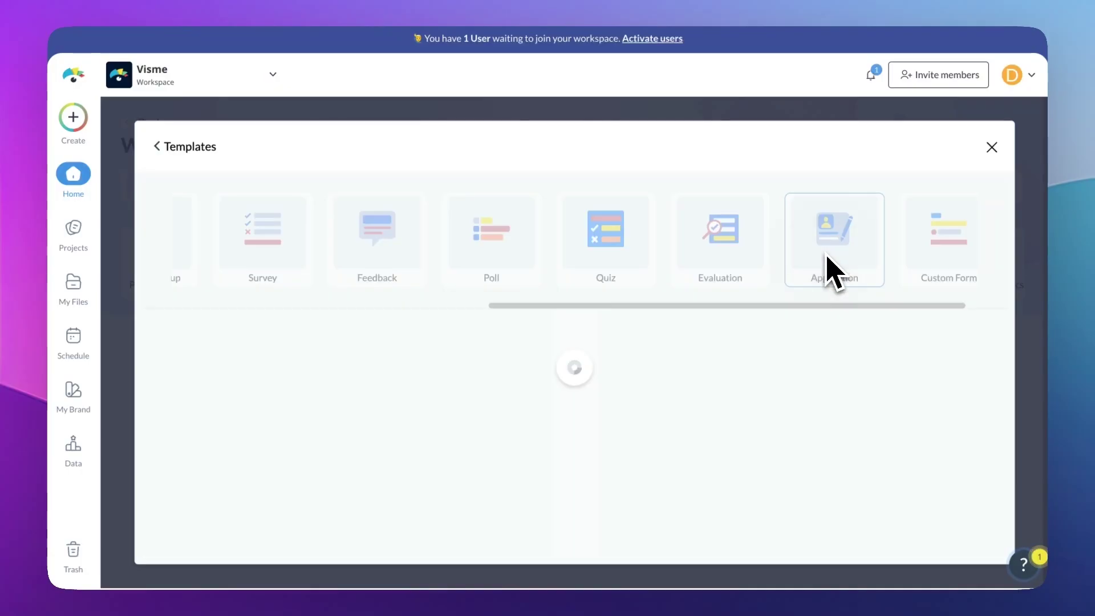
pyautogui.click(637, 250)
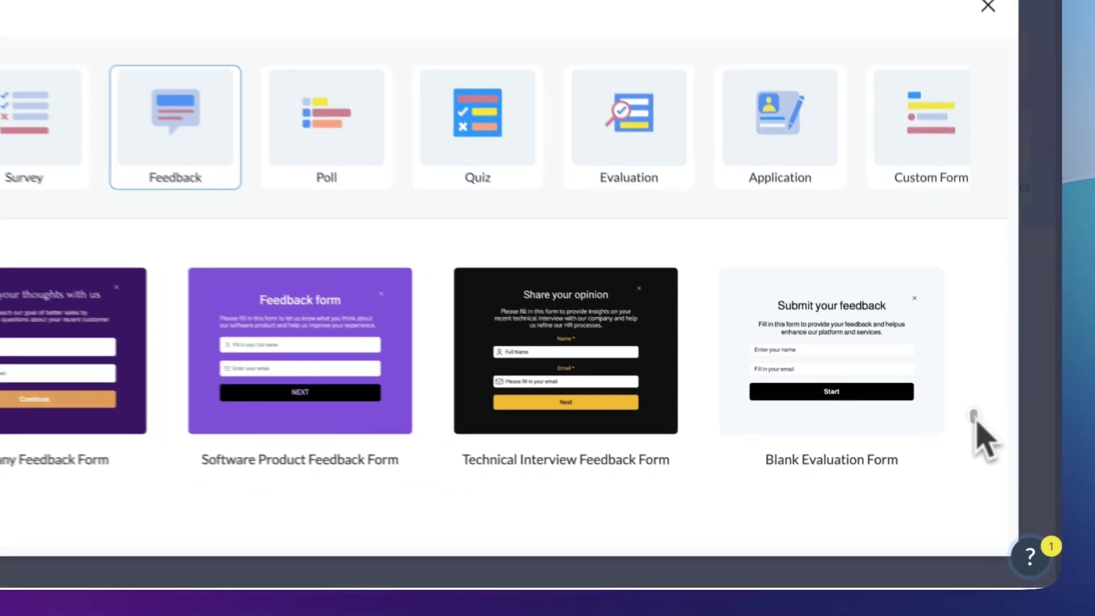
pyautogui.scroll(-5, 981, 465)
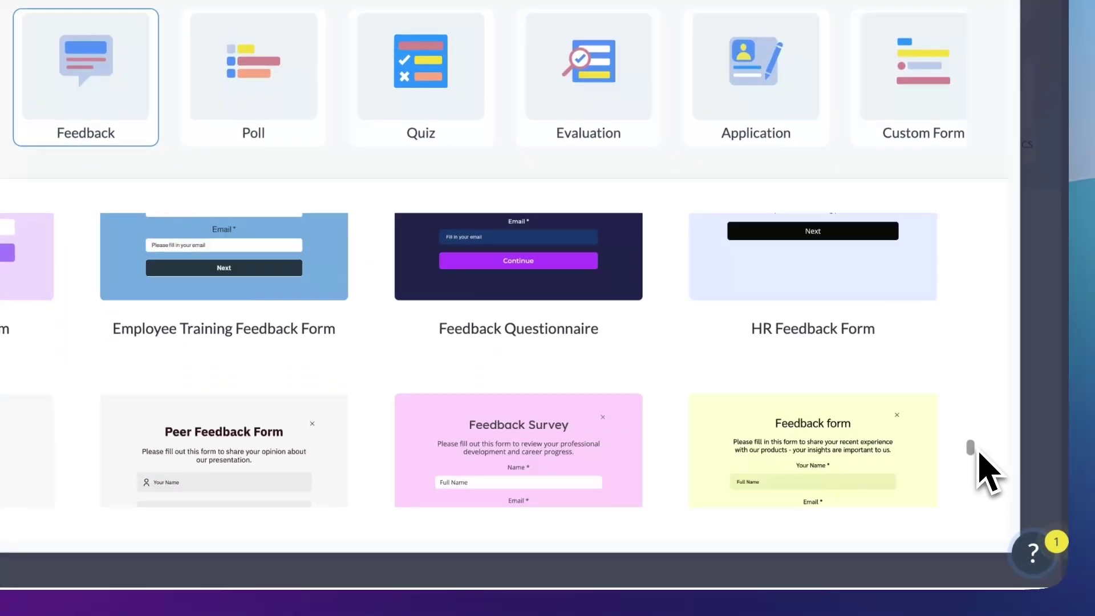
pyautogui.scroll(-6, 988, 471)
pyautogui.click(855, 399)
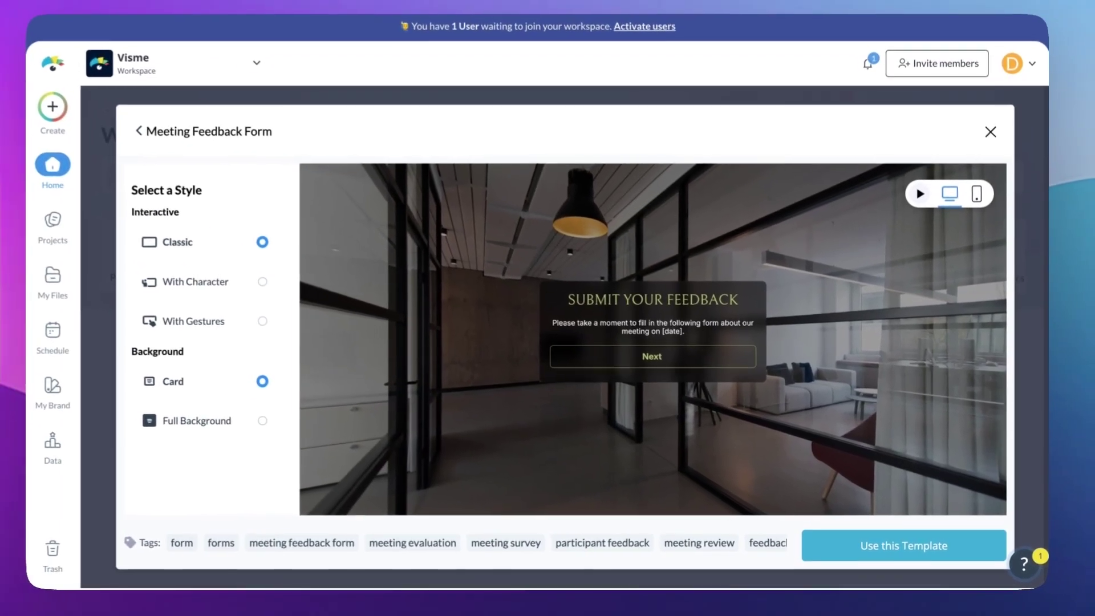
pyautogui.click(874, 548)
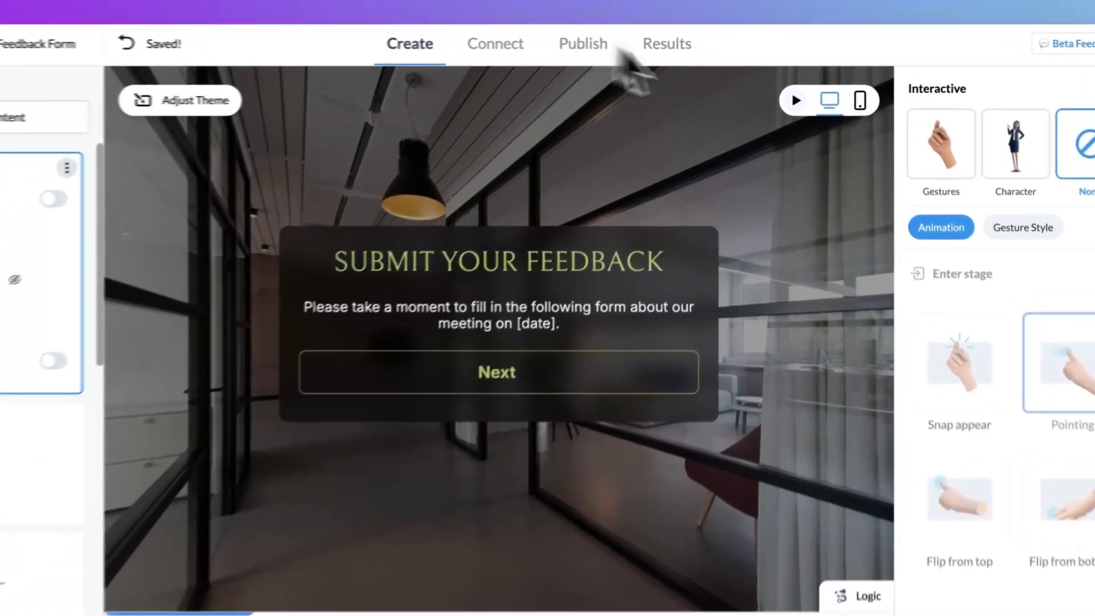
# Step: Add a Character guide as a Gestures hand with Snap appear and the saved My Gestures style
pyautogui.click(995, 165)
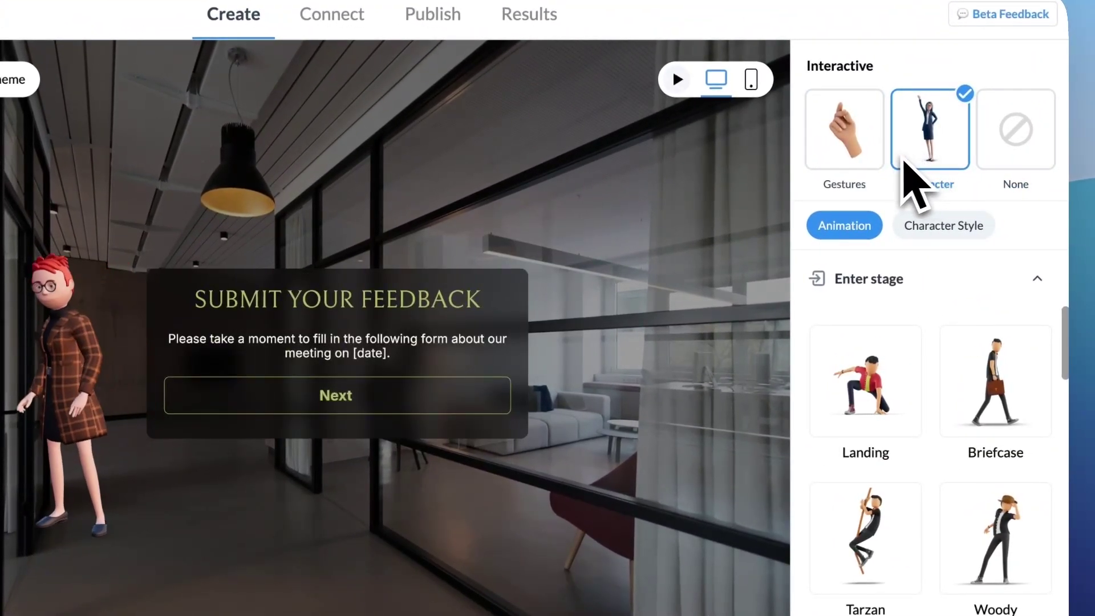
pyautogui.click(868, 153)
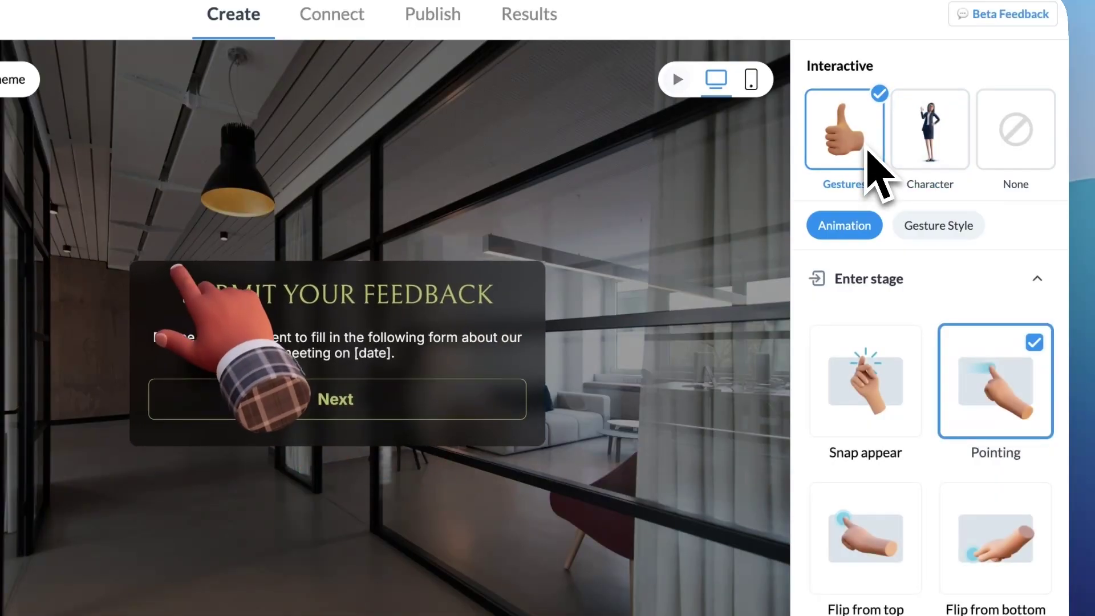
pyautogui.click(872, 410)
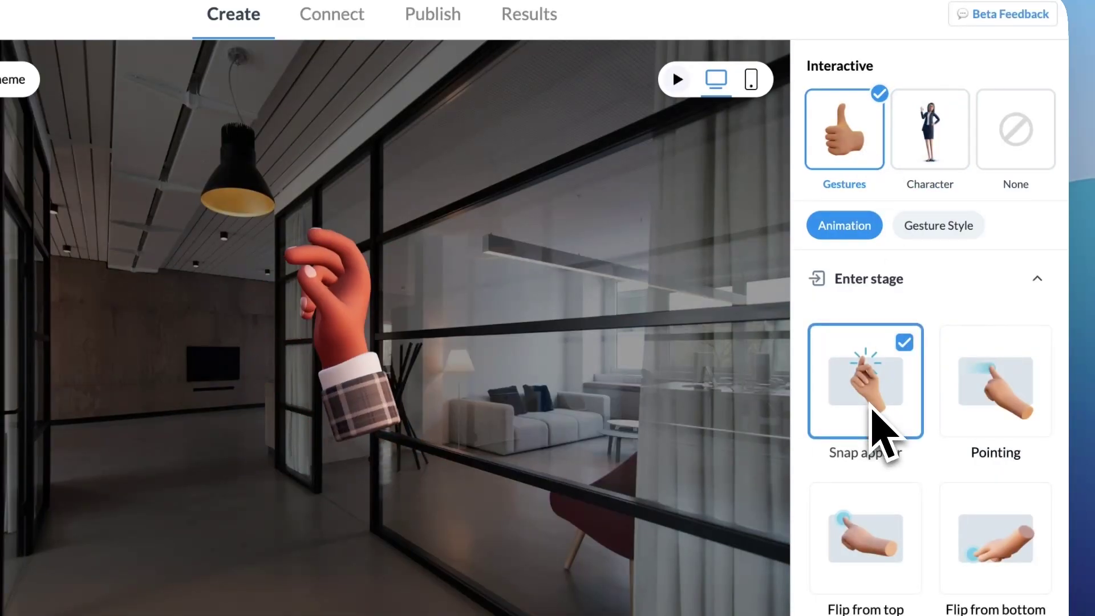
pyautogui.click(947, 240)
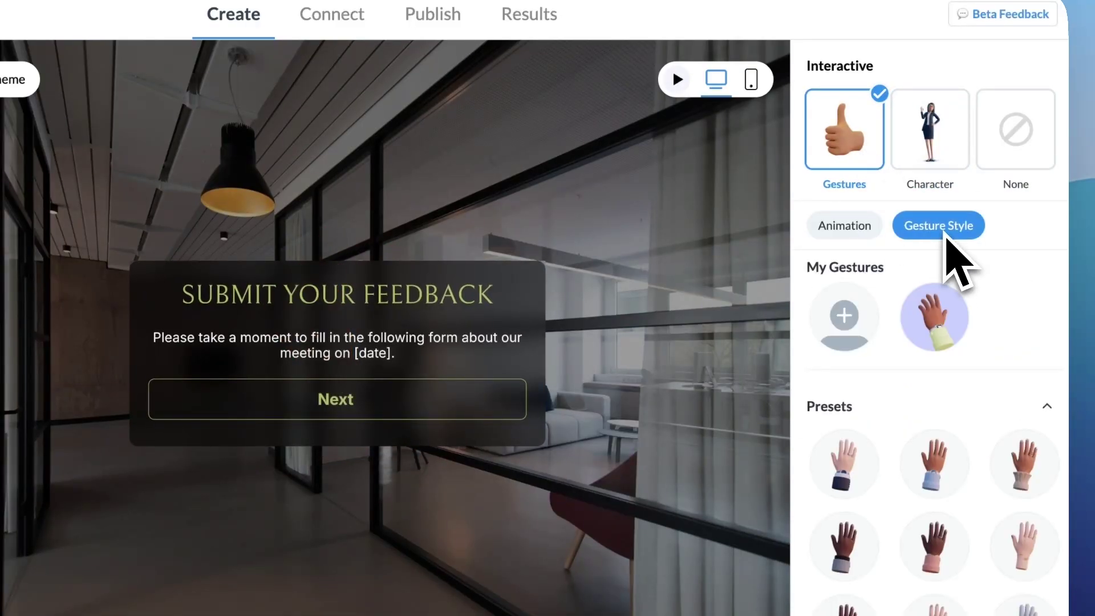
pyautogui.click(938, 340)
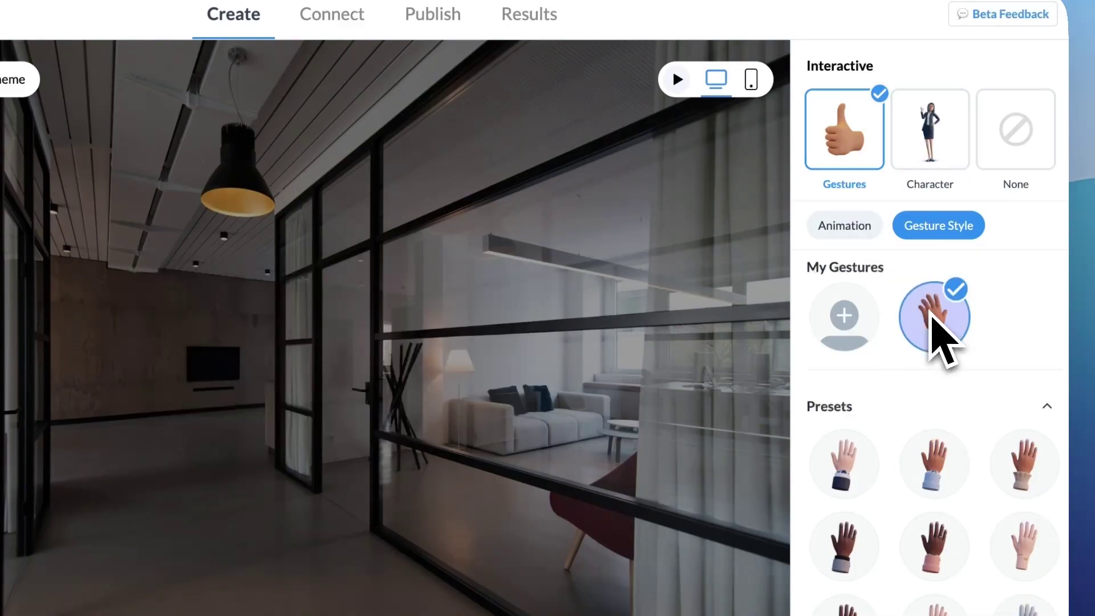
pyautogui.click(935, 342)
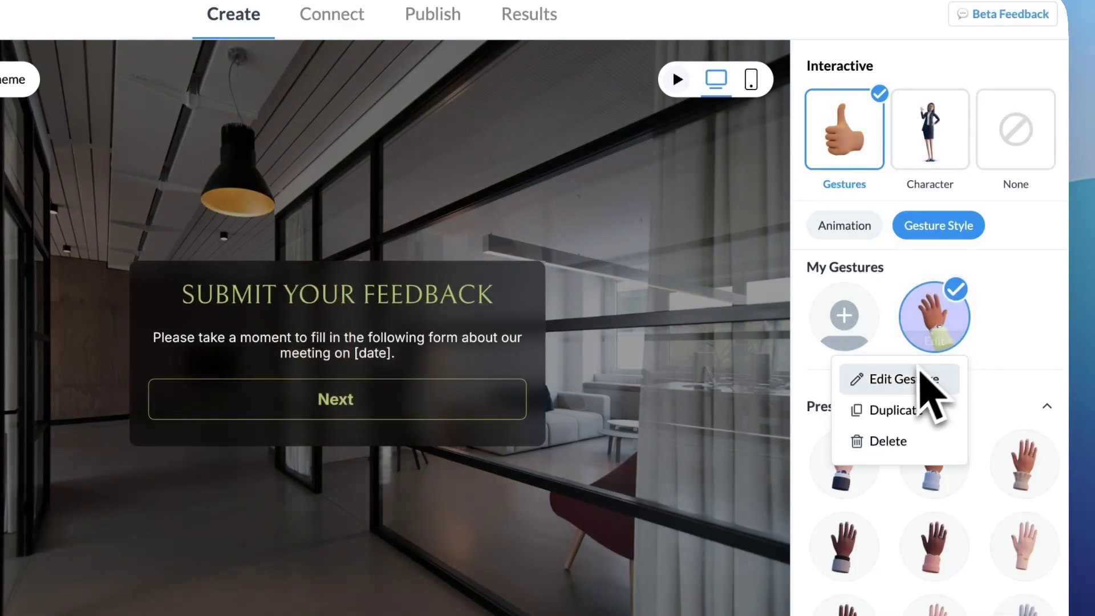
# Step: Edit the custom hand's Sleeves colour to yellow and save the hand
pyautogui.click(919, 377)
pyautogui.click(895, 399)
pyautogui.scroll(-2, 875, 416)
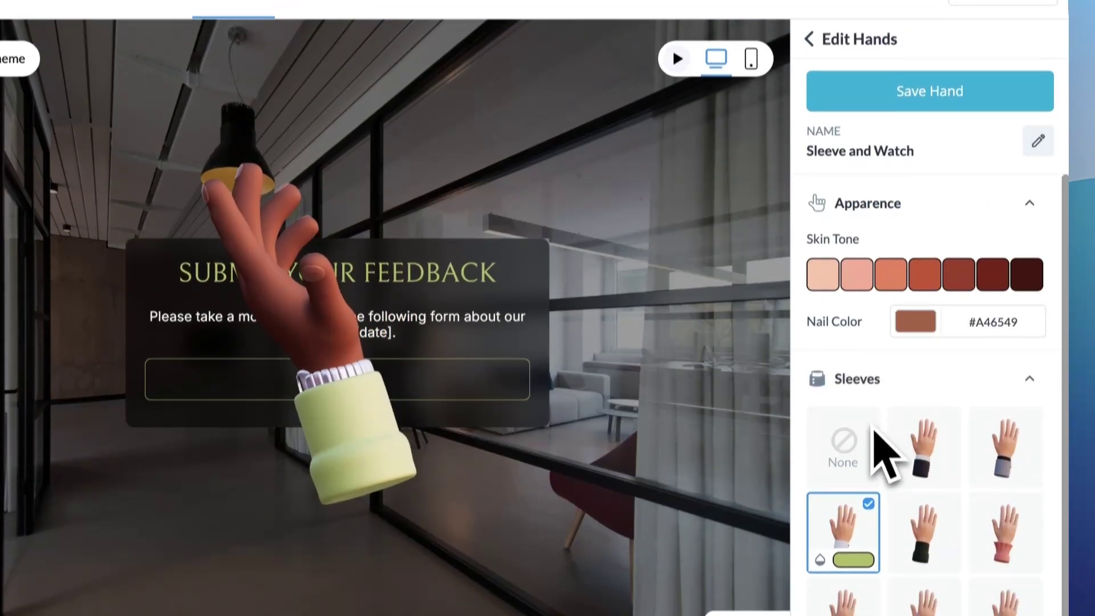
pyautogui.scroll(-2, 855, 490)
pyautogui.click(850, 494)
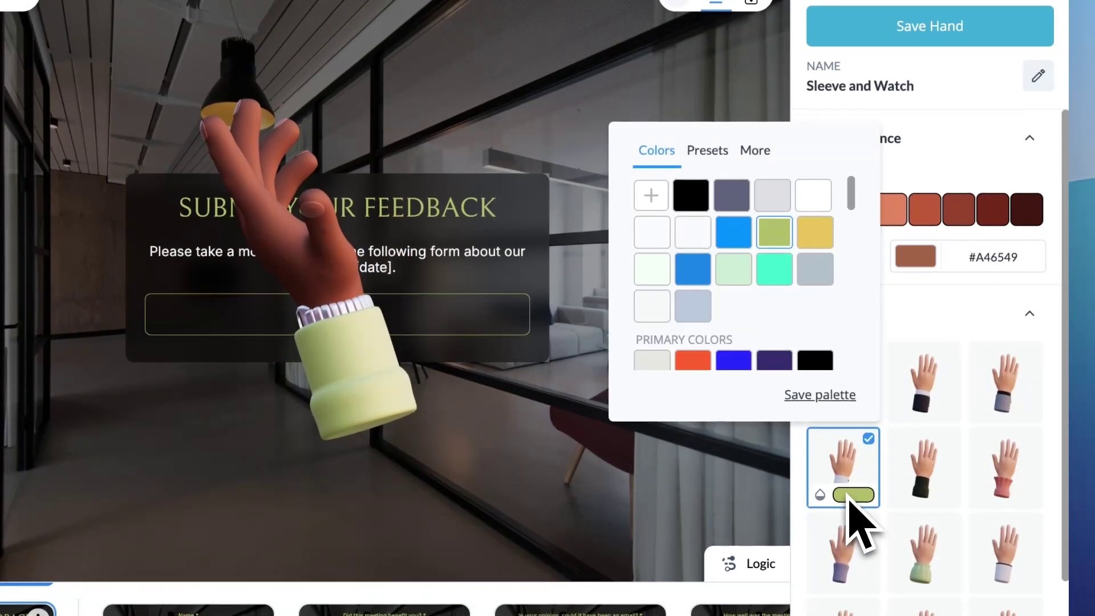
pyautogui.click(694, 271)
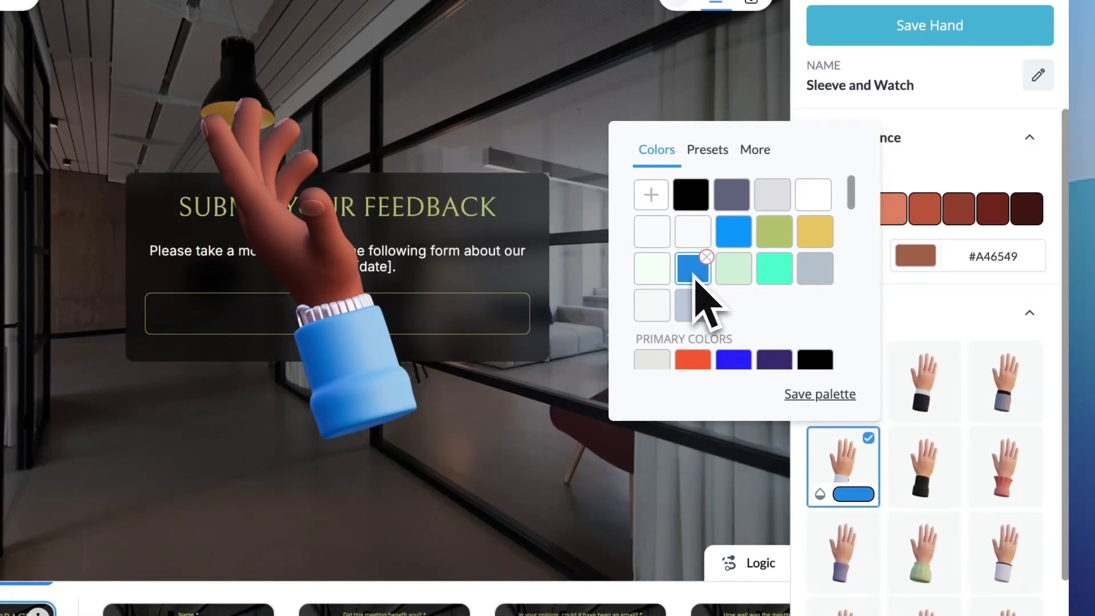
pyautogui.click(813, 235)
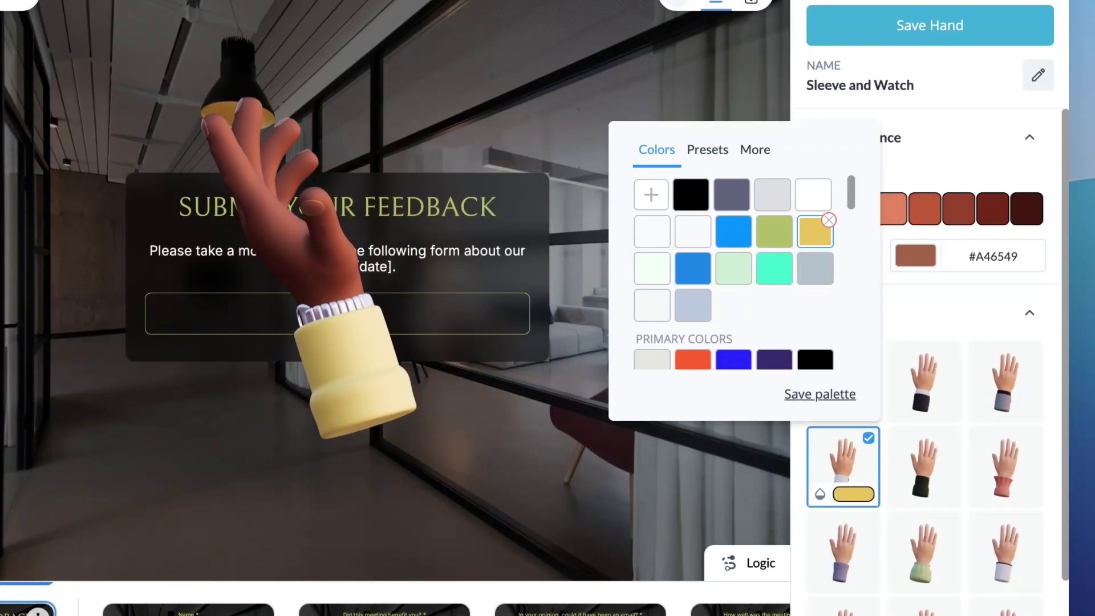
pyautogui.press('Escape')
pyautogui.click(934, 30)
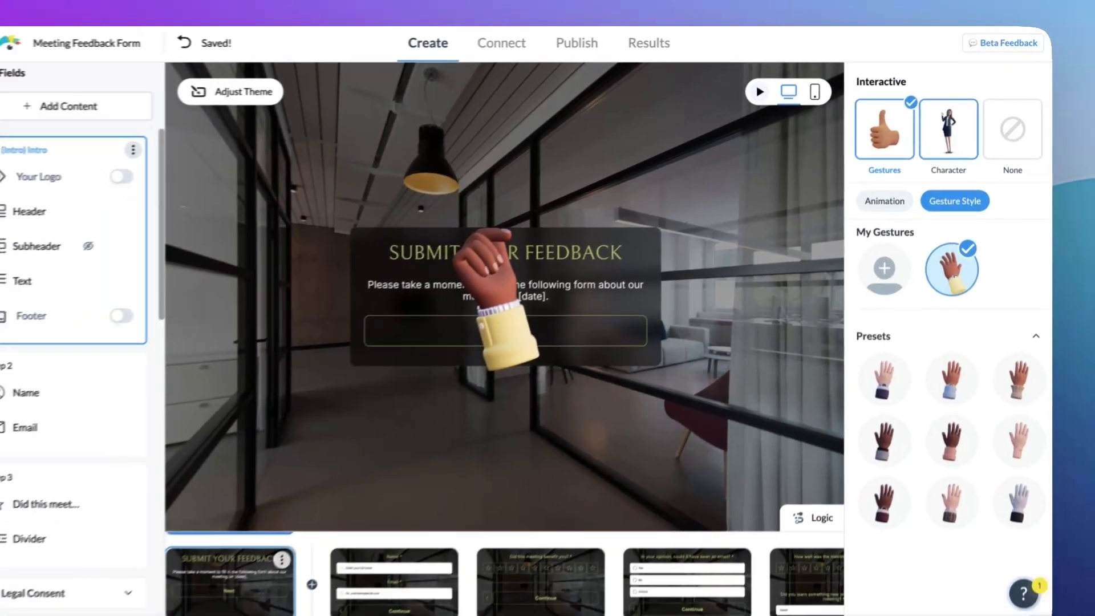
# Step: In the theme's All Settings, make the Next button olive green with the Syne font
pyautogui.click(245, 91)
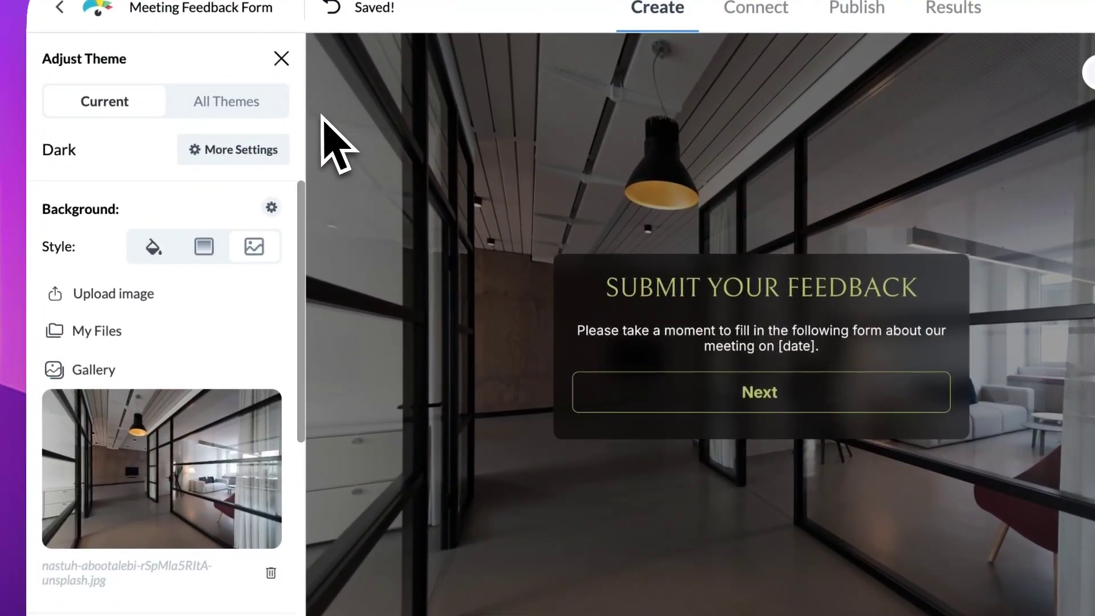
pyautogui.click(151, 433)
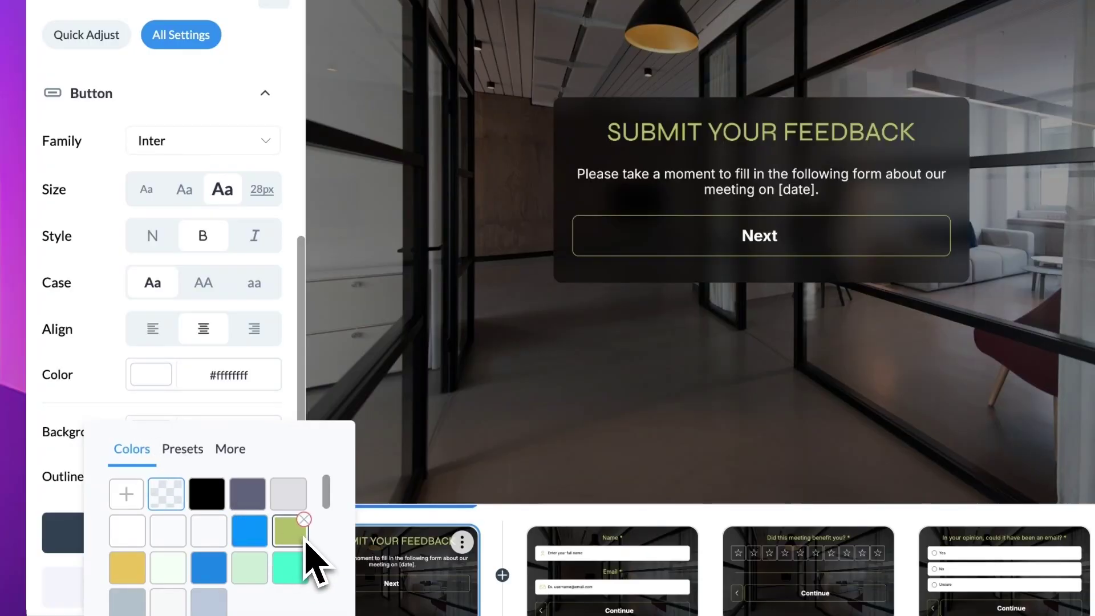
pyautogui.click(304, 542)
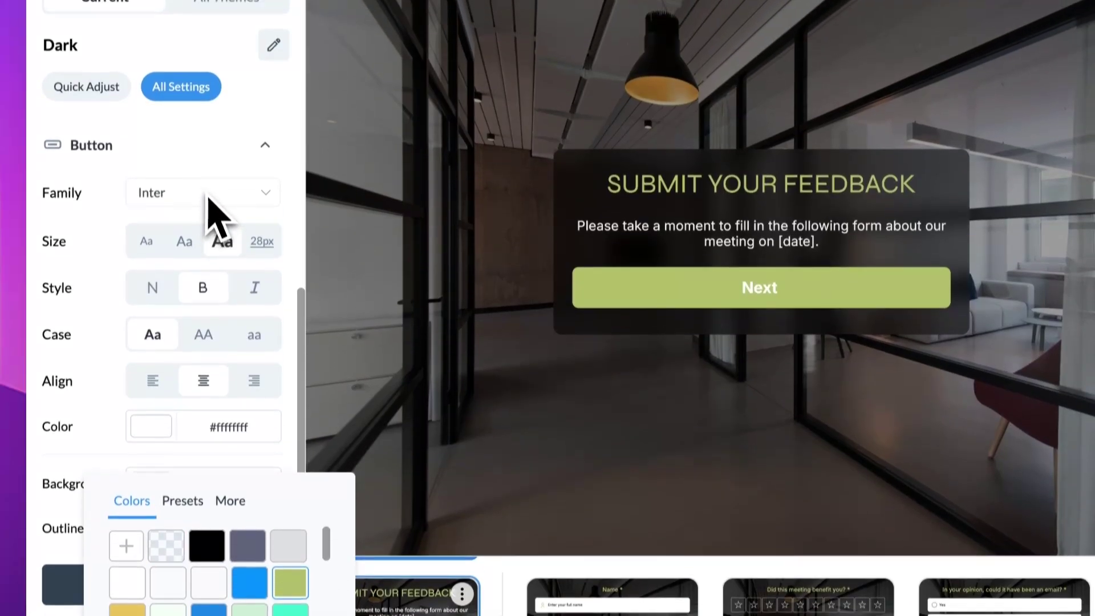
pyautogui.click(211, 144)
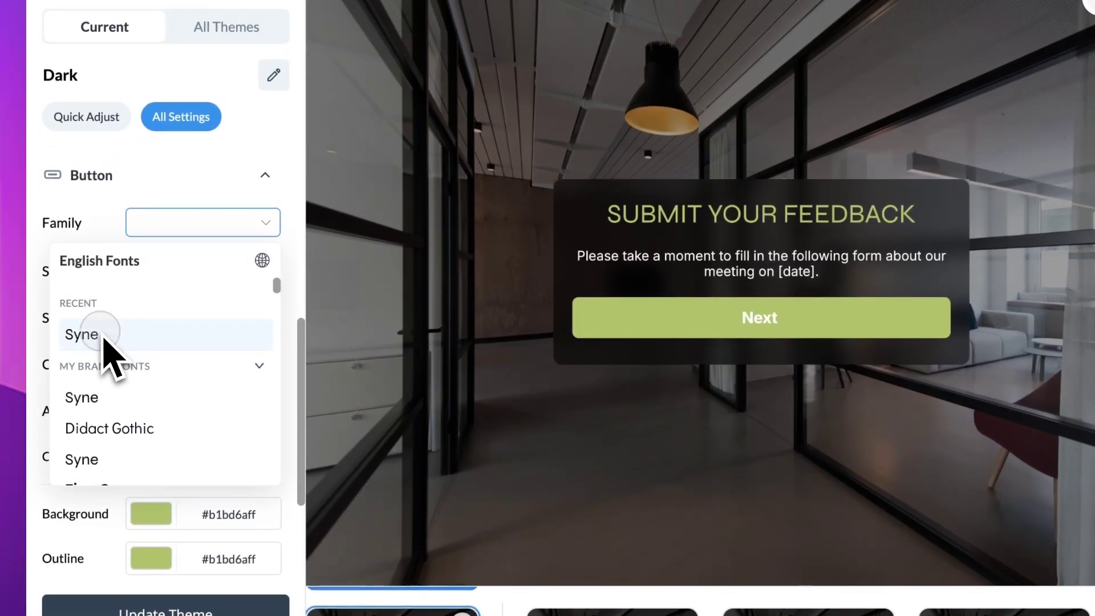
pyautogui.click(108, 254)
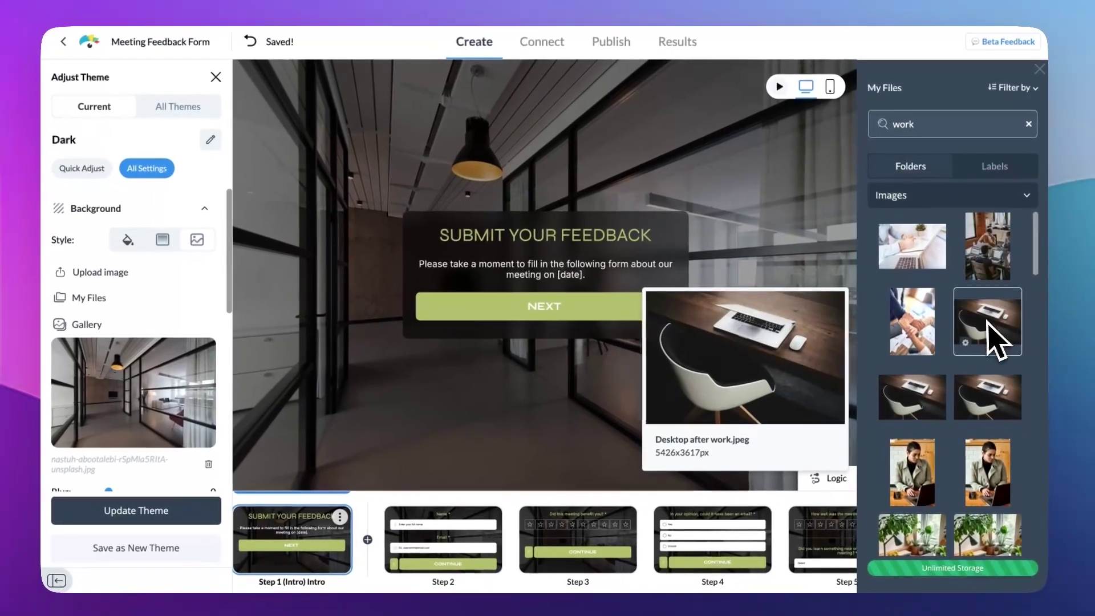
# Step: Use the desk-and-laptop photo as background with Blur 5 and update the Dark theme
pyautogui.click(990, 339)
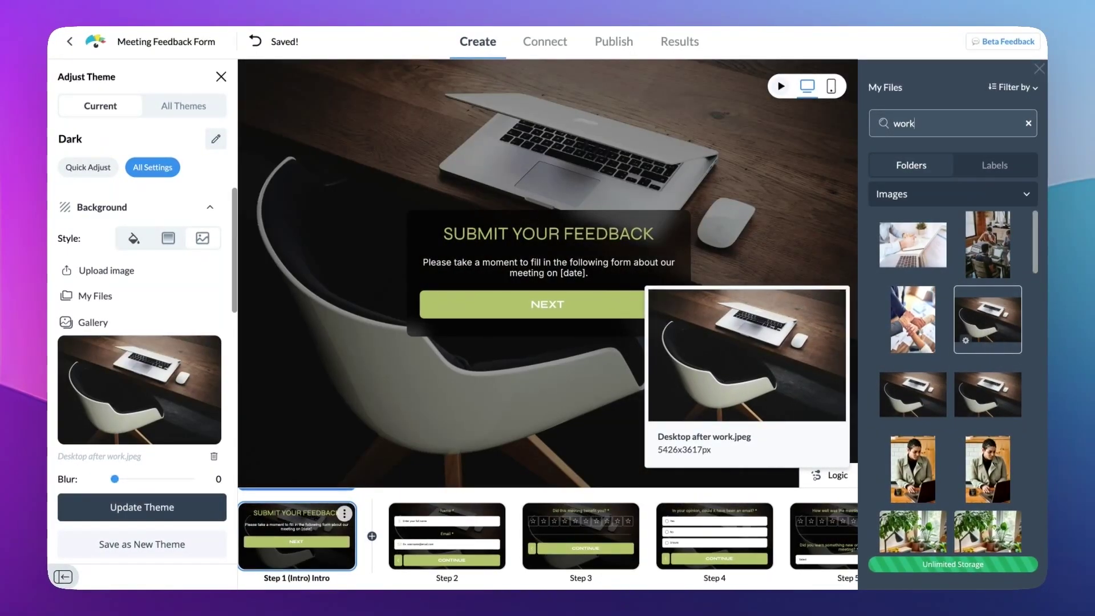
pyautogui.moveTo(234, 303); pyautogui.dragTo(234, 369)
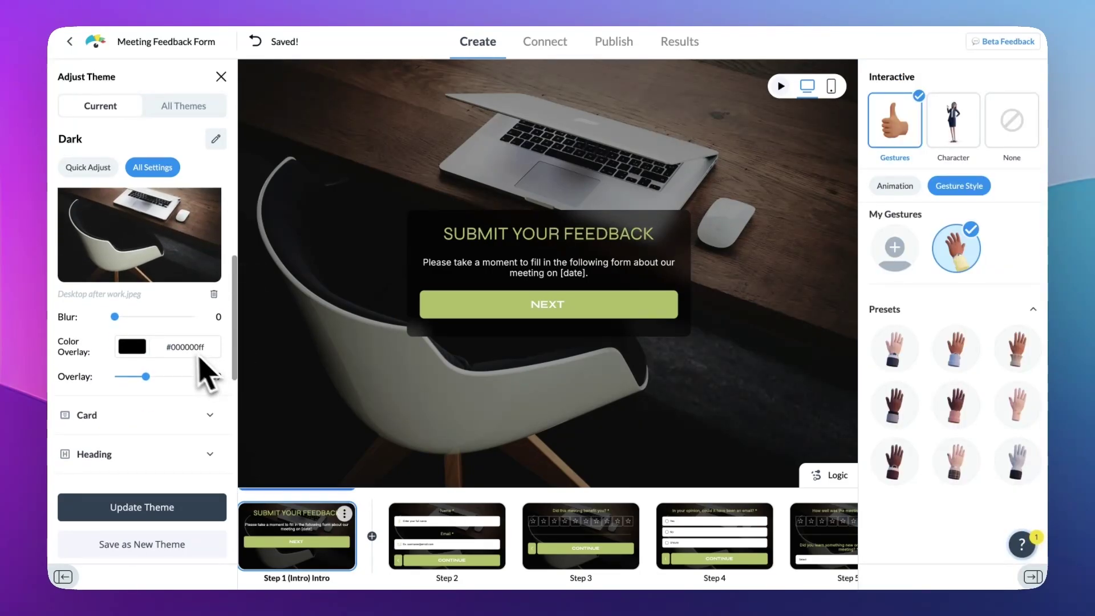
pyautogui.moveTo(115, 318); pyautogui.dragTo(155, 317)
pyautogui.click(170, 508)
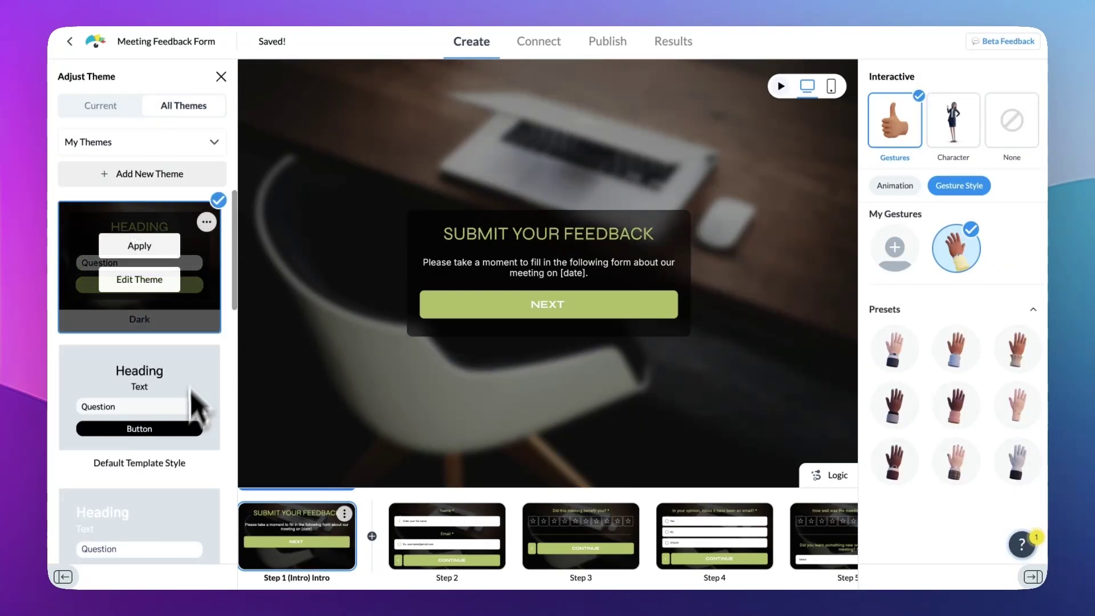
pyautogui.click(221, 76)
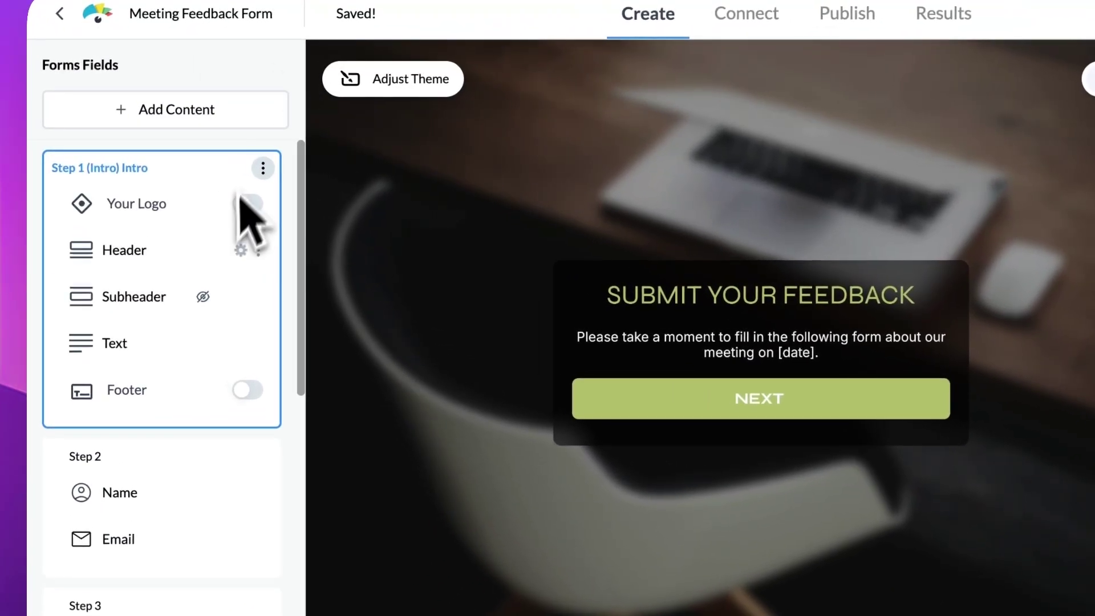
# Step: Move the 'In your opinion' email question into Step 3 below Divider and fit the logic flow to view
pyautogui.scroll(-2, 163, 276)
pyautogui.scroll(-3, 200, 358)
pyautogui.click(159, 502)
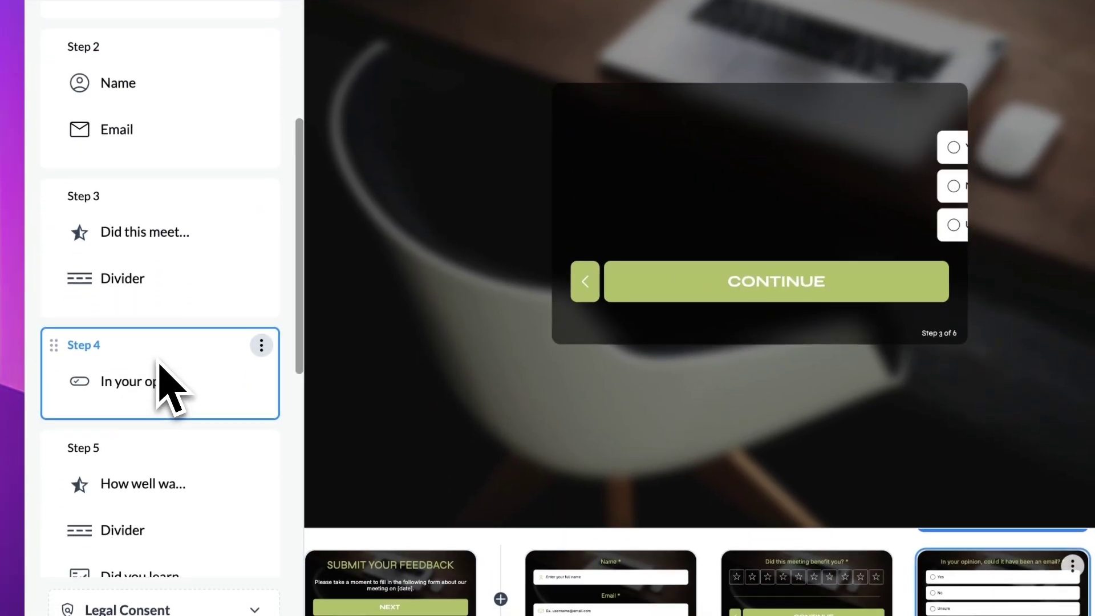
pyautogui.moveTo(151, 374); pyautogui.dragTo(152, 310)
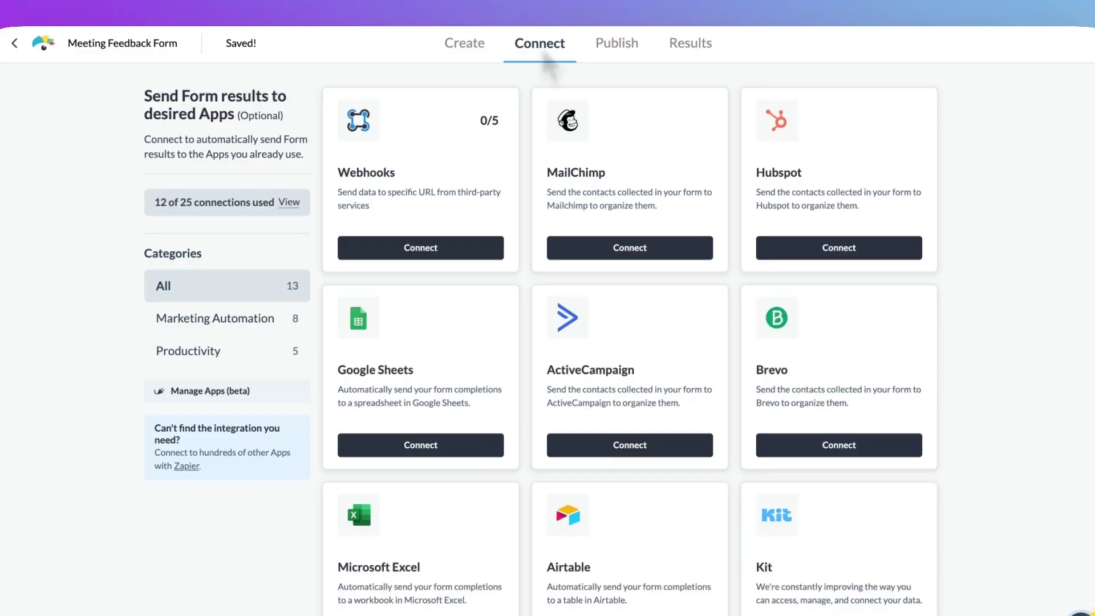
pyautogui.click(477, 49)
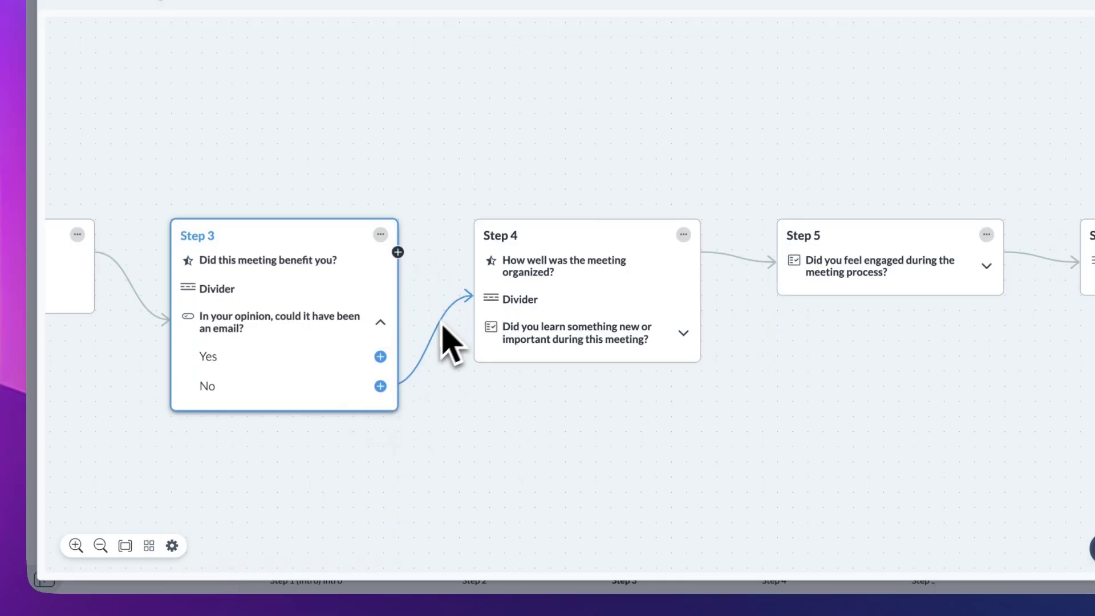
pyautogui.click(125, 546)
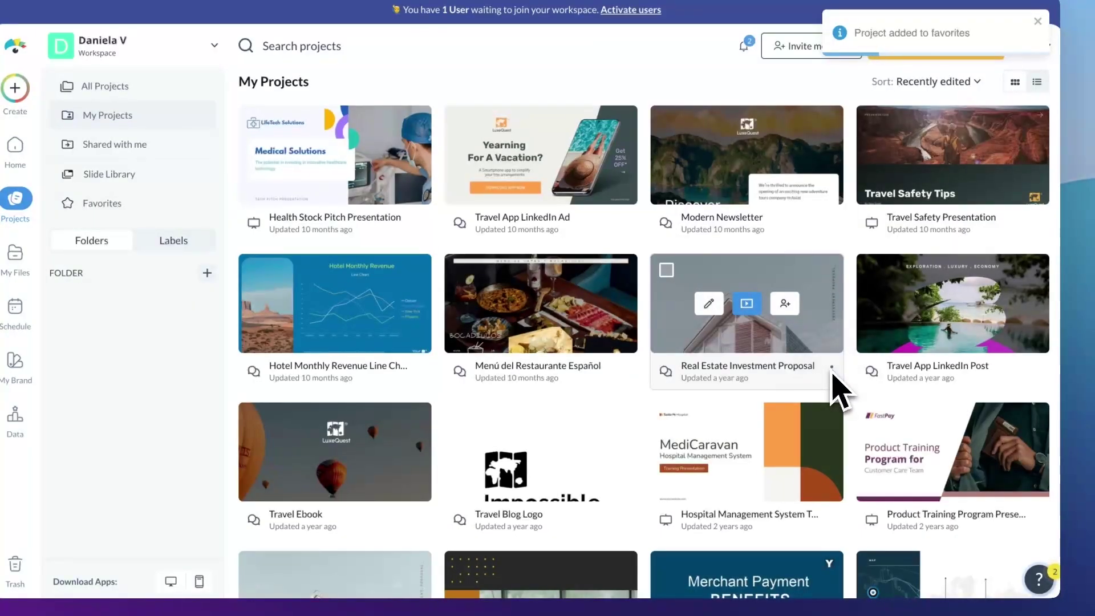
# Step: Add the Real Estate proposal project to favorites and view the favorite projects
pyautogui.click(832, 368)
pyautogui.click(896, 322)
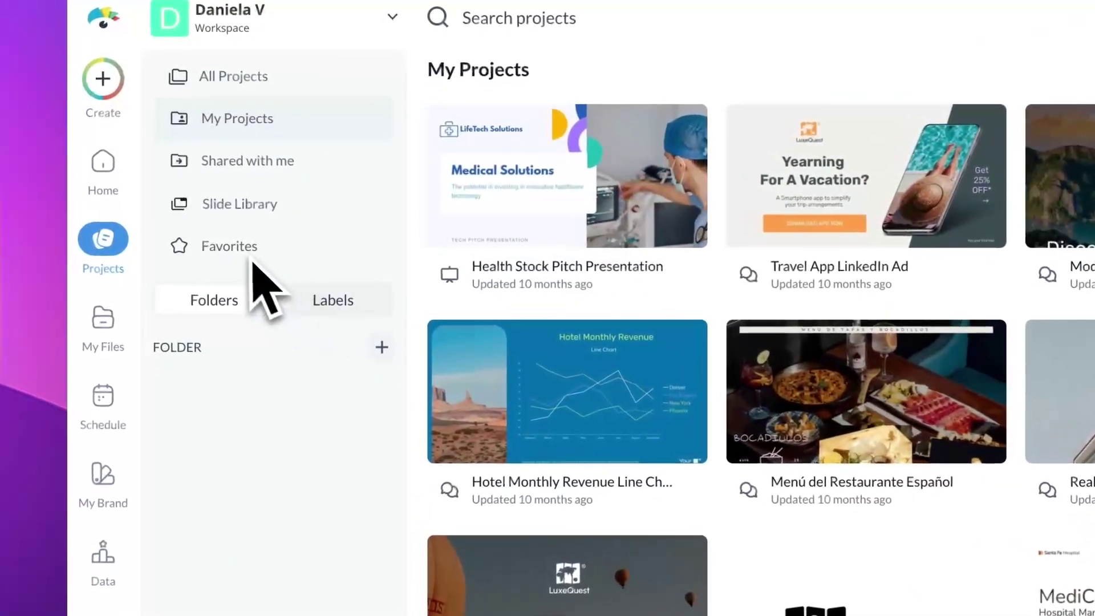
pyautogui.click(238, 253)
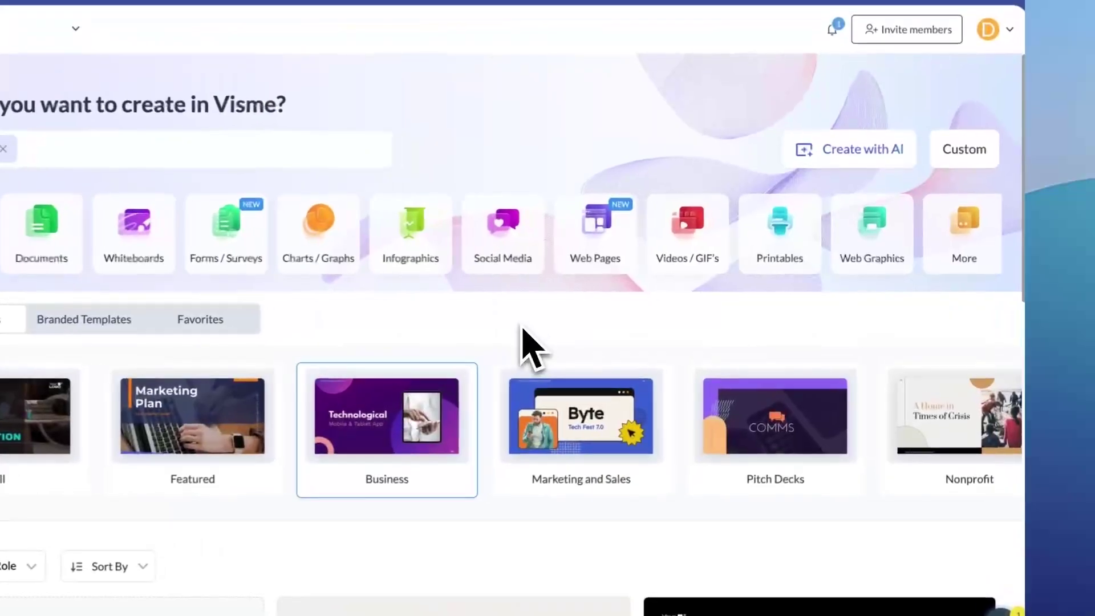
# Step: Star the Career Vista AI template and list only favorite templates
pyautogui.scroll(-8, 526, 347)
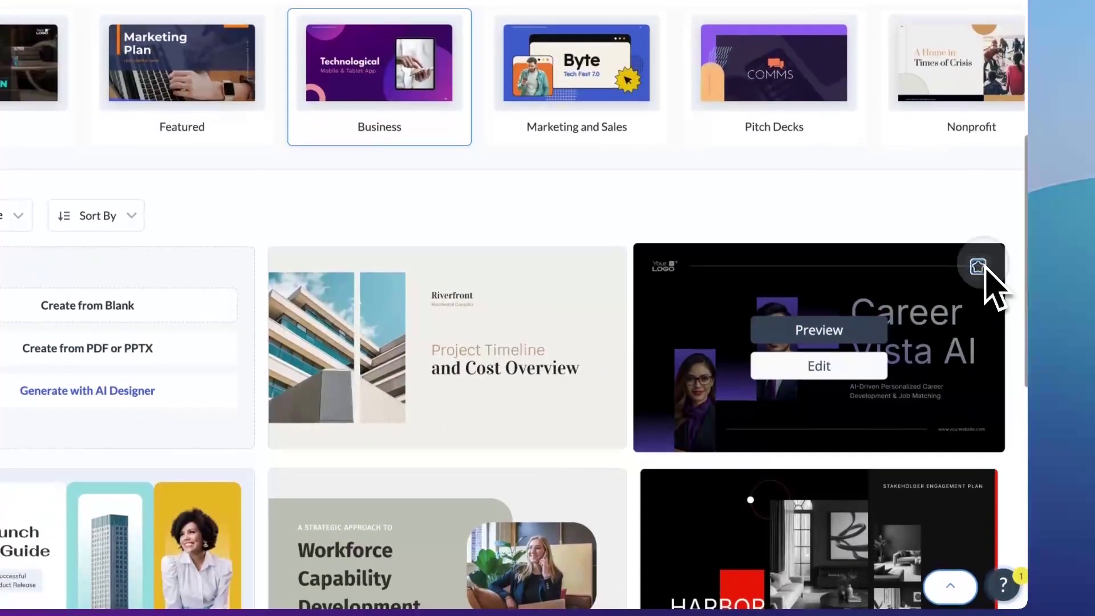
pyautogui.click(978, 267)
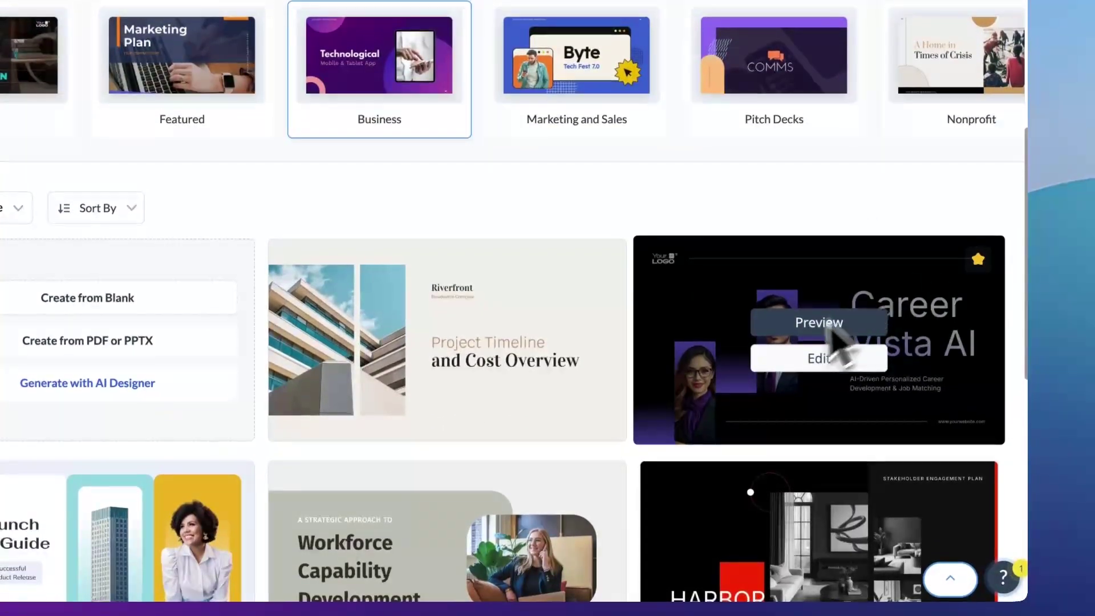
pyautogui.scroll(-2, 787, 387)
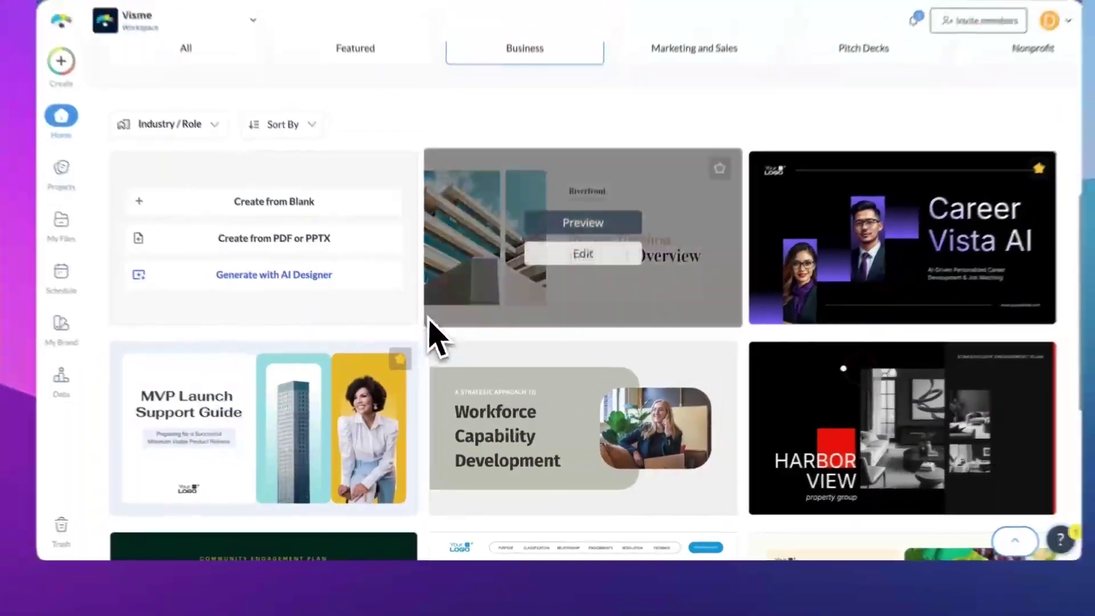
pyautogui.scroll(5, 382, 320)
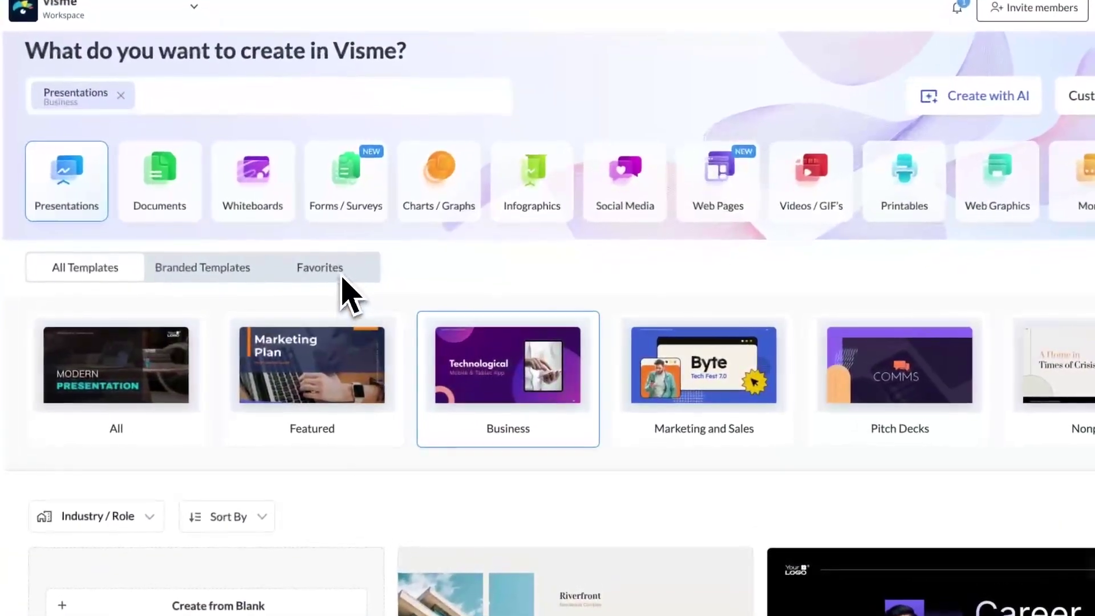
pyautogui.click(334, 272)
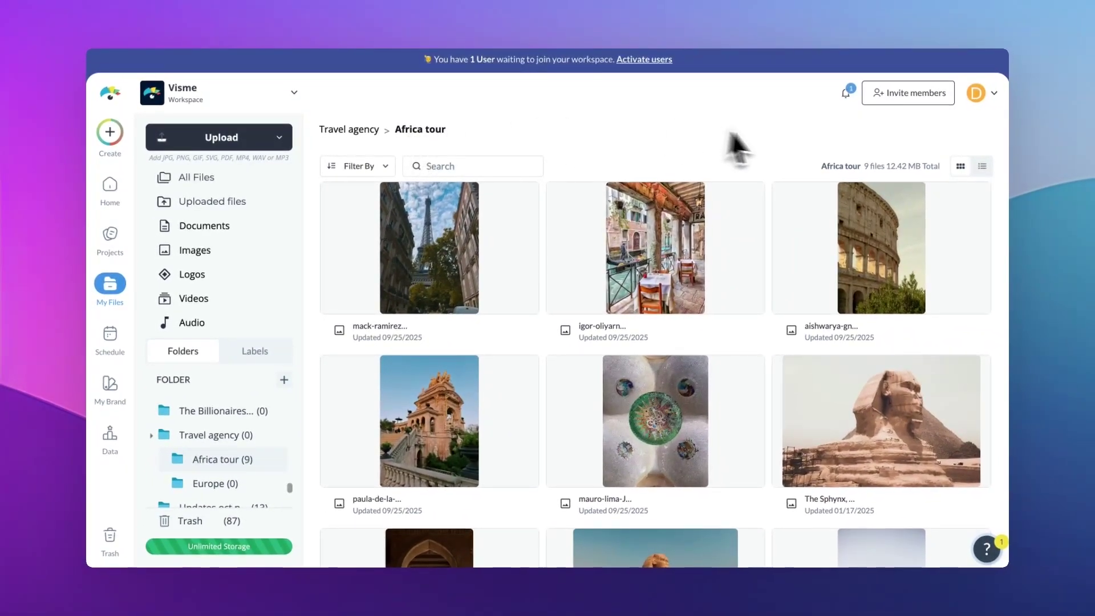
# Step: Show the Africa tour files as a list sorted by size, largest first
pyautogui.click(982, 167)
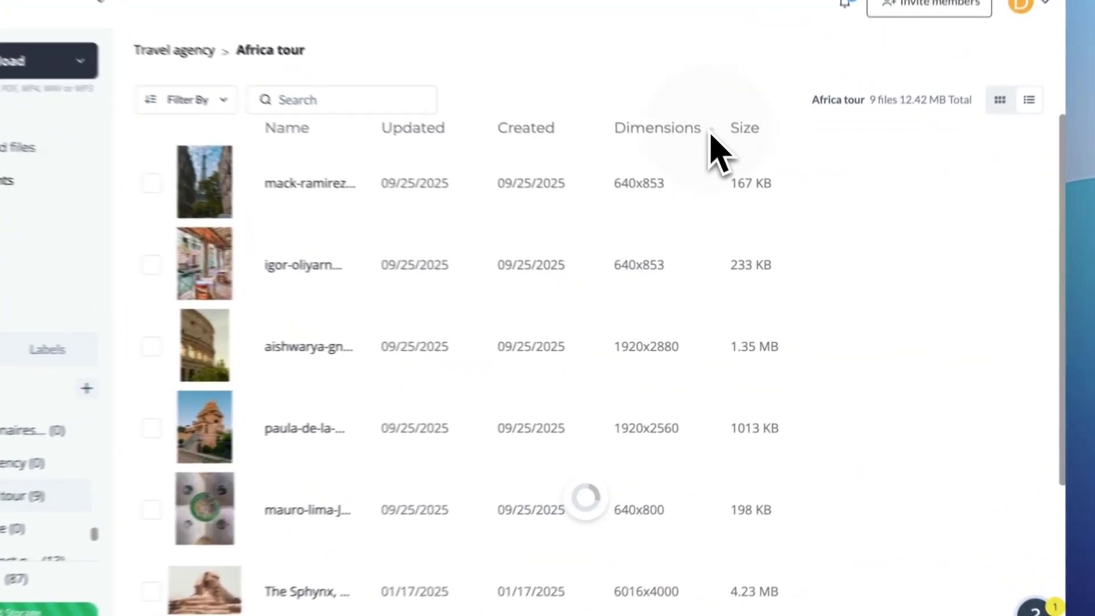
pyautogui.click(732, 136)
pyautogui.click(767, 135)
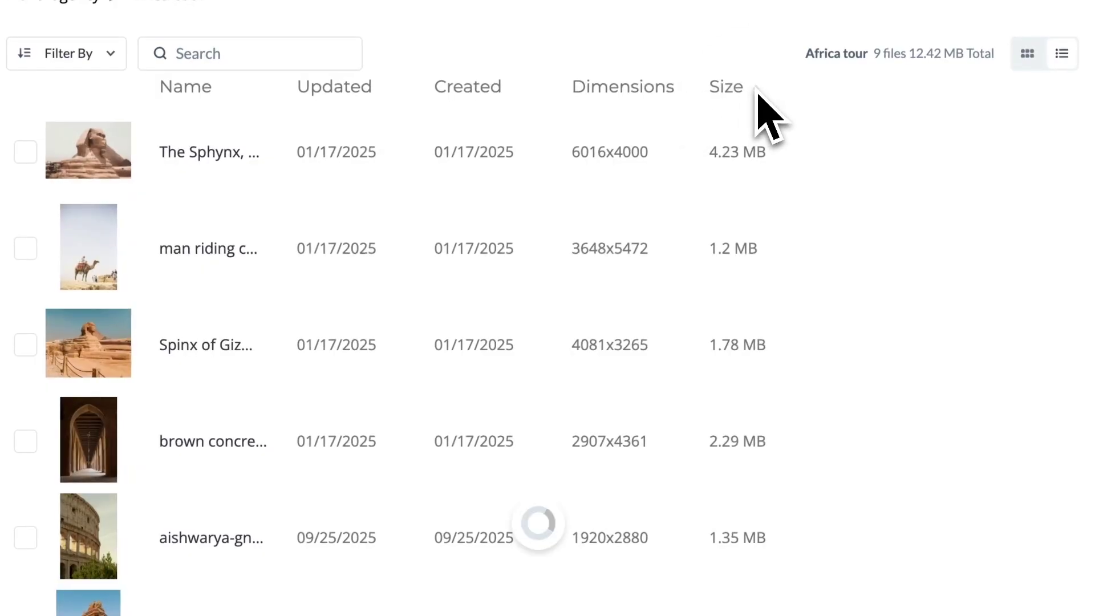
pyautogui.click(756, 89)
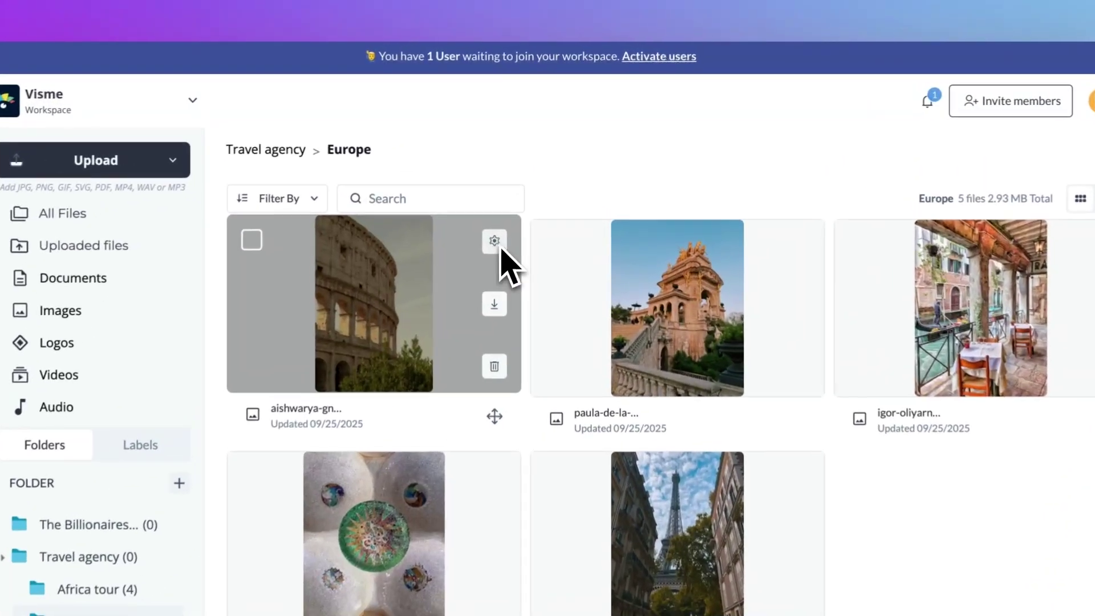
# Step: View the Colosseum photo's details and go to its Europe folder
pyautogui.click(509, 216)
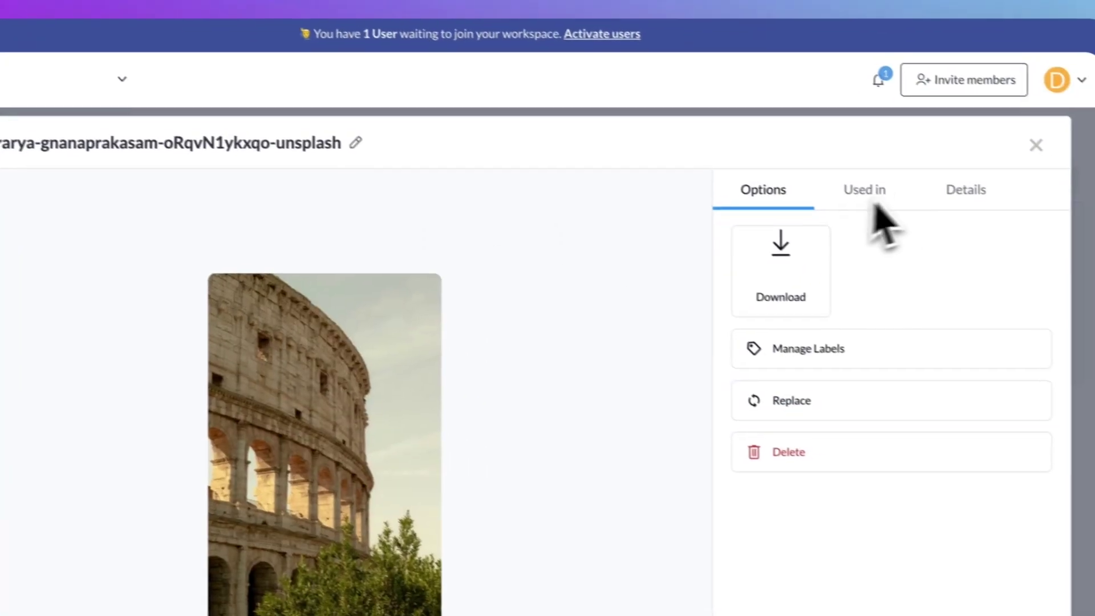
pyautogui.click(950, 188)
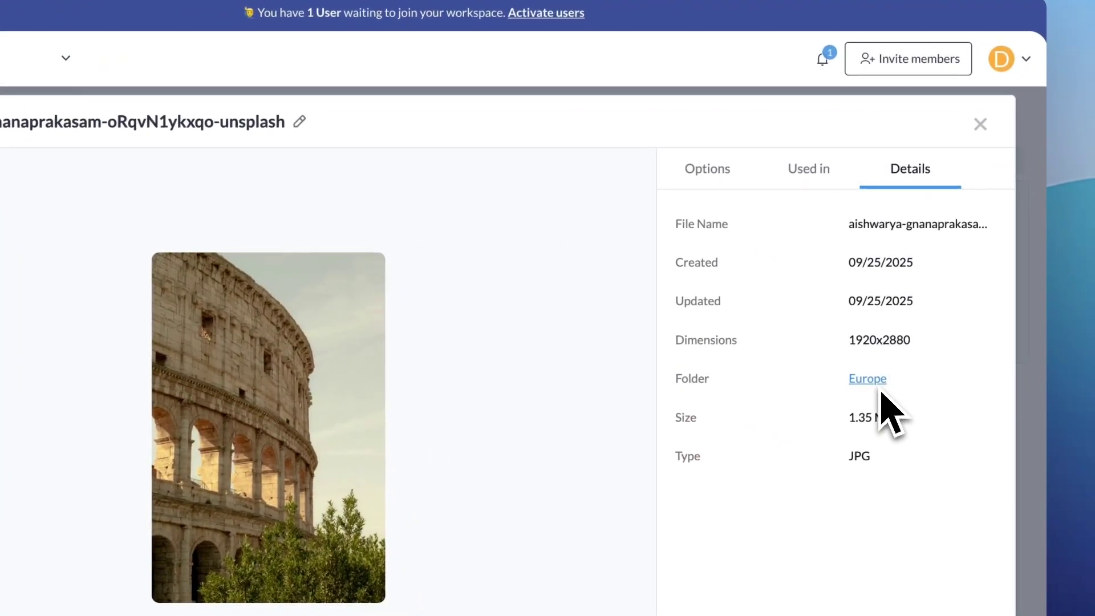
pyautogui.click(872, 383)
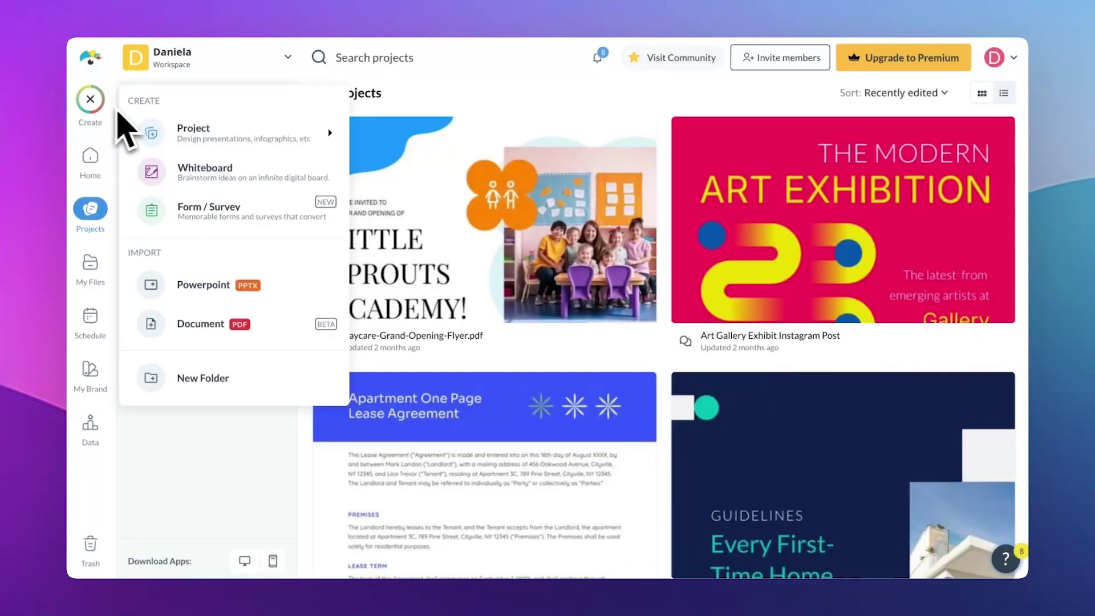
# Step: Import Orientation-Guide-For-New-Employees.pdf as a Document (PDF) and open its imported folder in My Files
pyautogui.moveTo(209, 134)
pyautogui.click(295, 338)
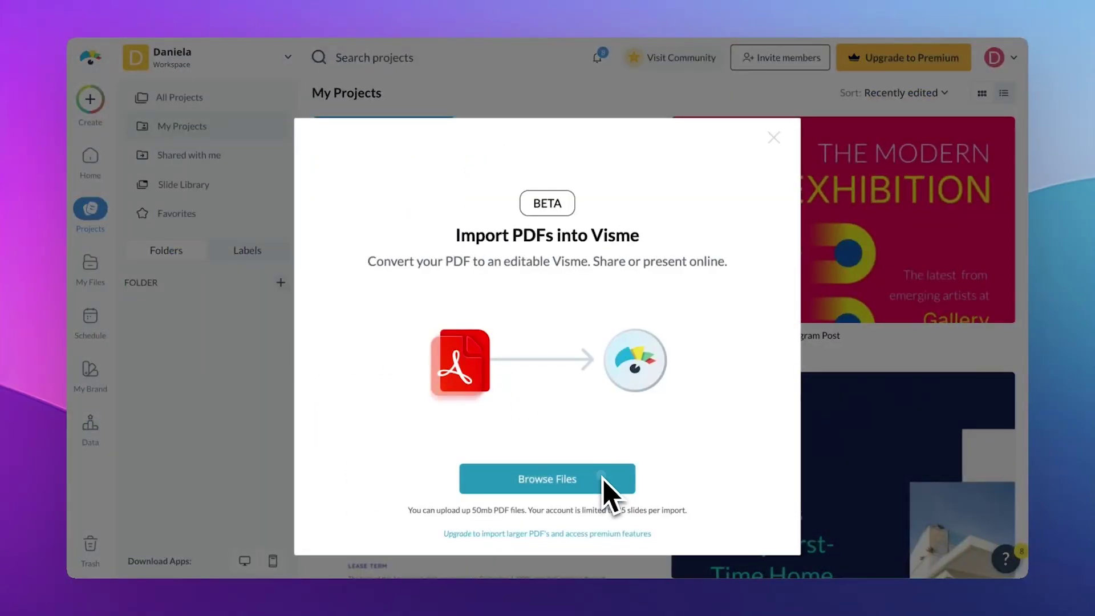
pyautogui.click(602, 478)
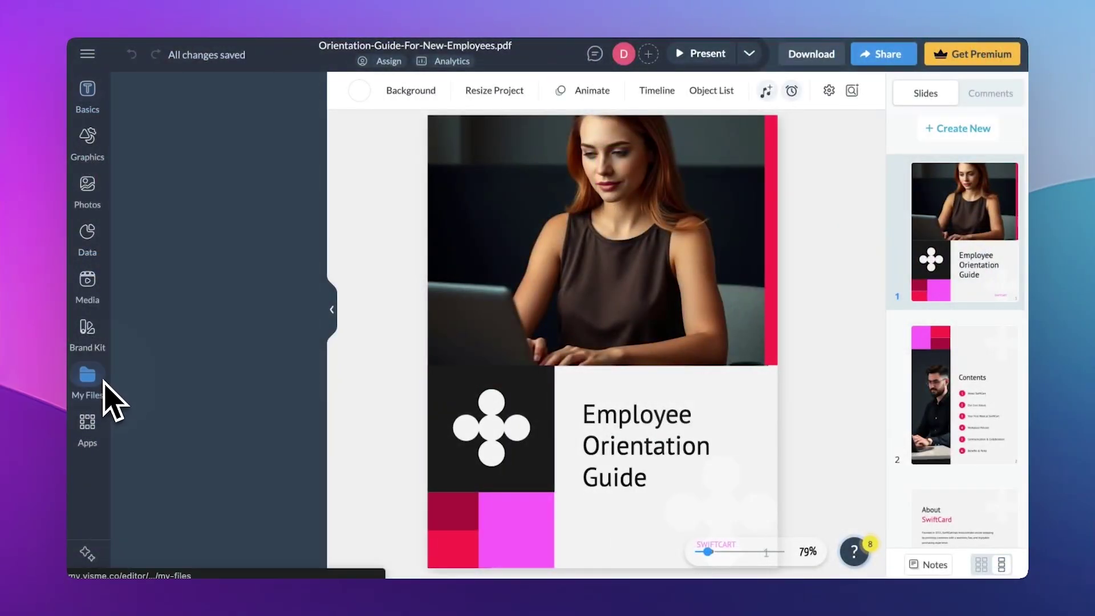
pyautogui.click(253, 251)
pyautogui.click(217, 497)
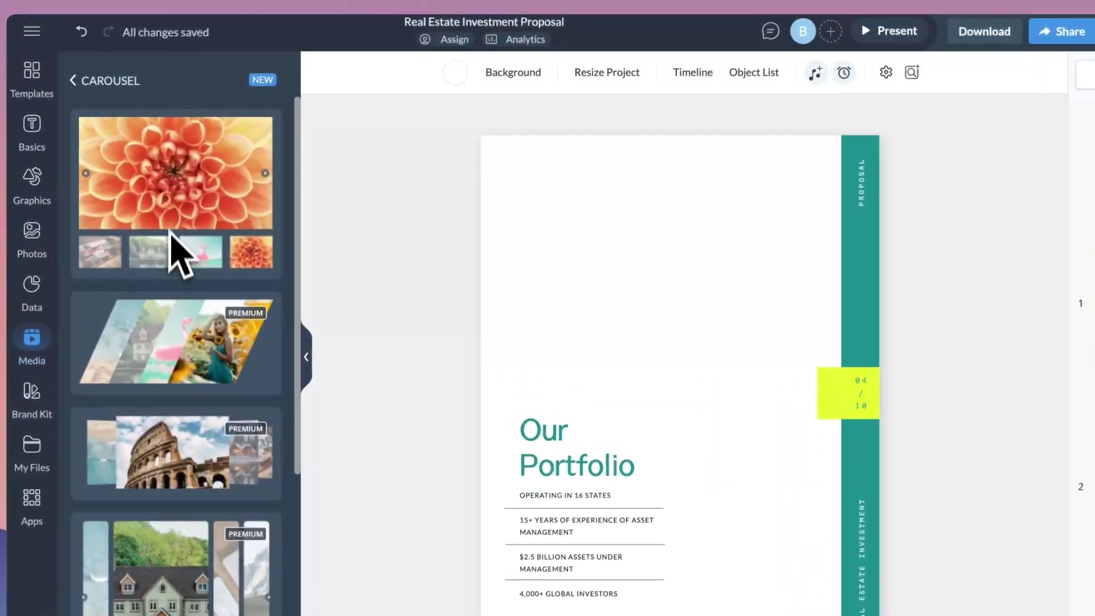
# Step: Place a carousel above Our Portfolio and fill its first slide with the kitchen photo from My Files
pyautogui.moveTo(166, 196); pyautogui.dragTo(565, 294)
pyautogui.click(661, 299)
pyautogui.click(98, 260)
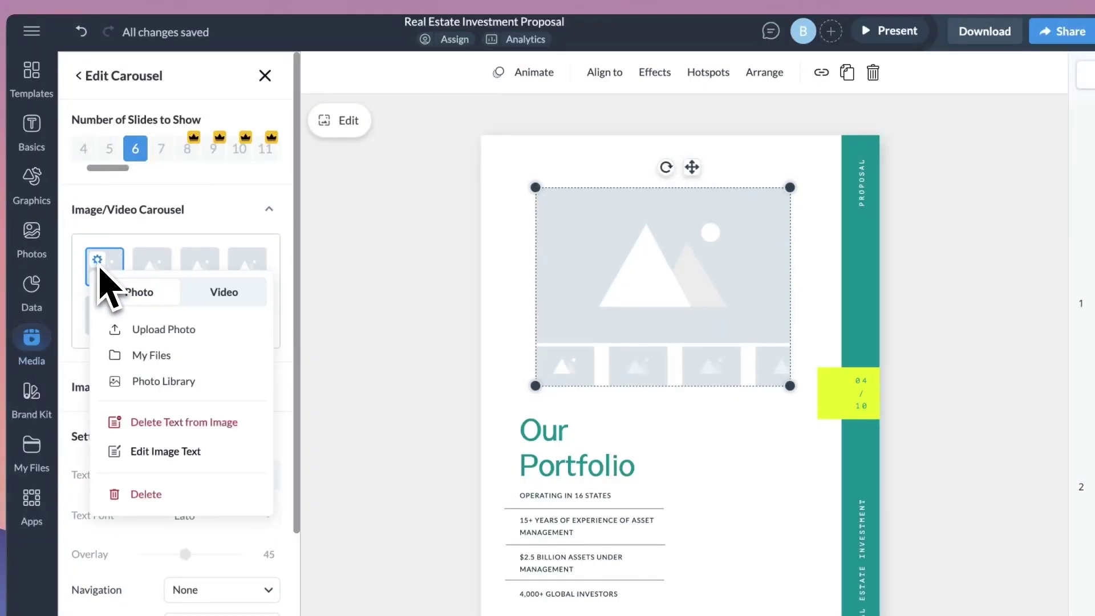
pyautogui.click(174, 361)
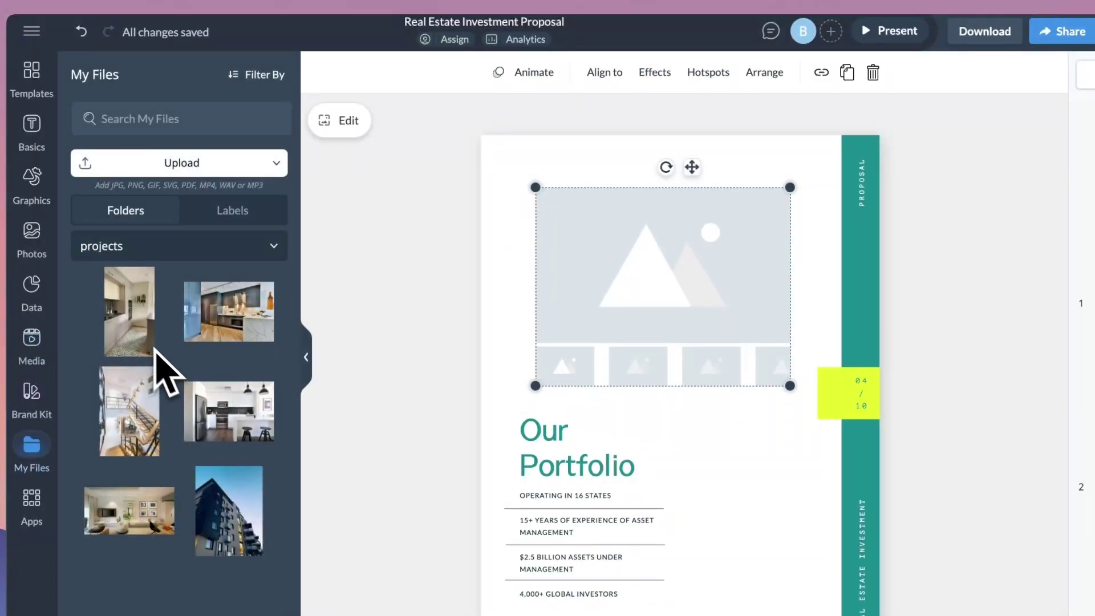
pyautogui.moveTo(145, 359)
pyautogui.click(137, 340)
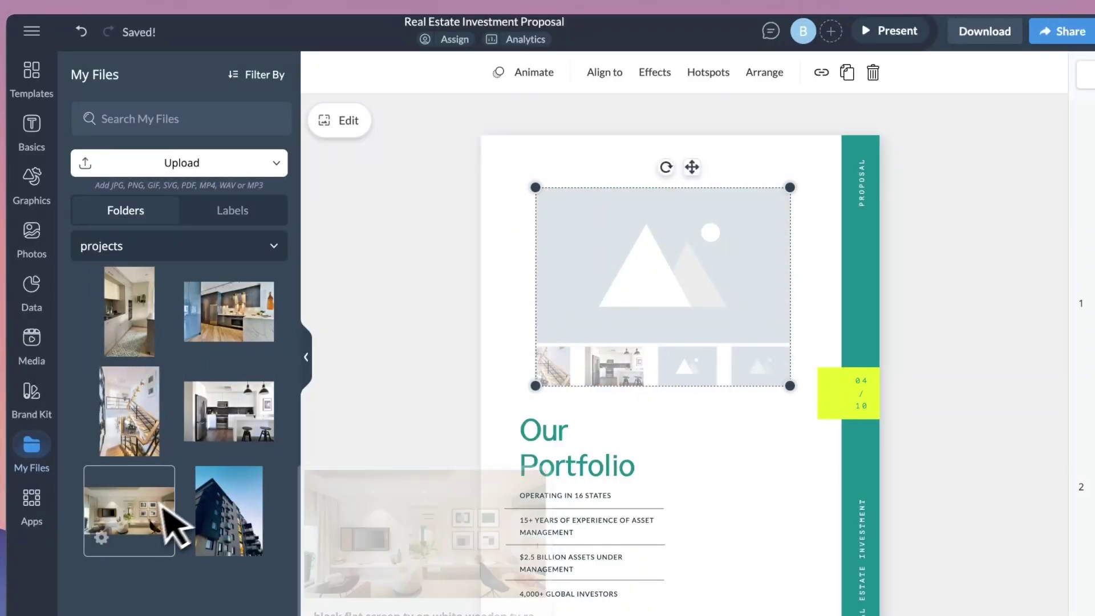
# Step: Add the living-room and building photos to later slides and preview the carousel slides
pyautogui.click(154, 526)
pyautogui.click(750, 396)
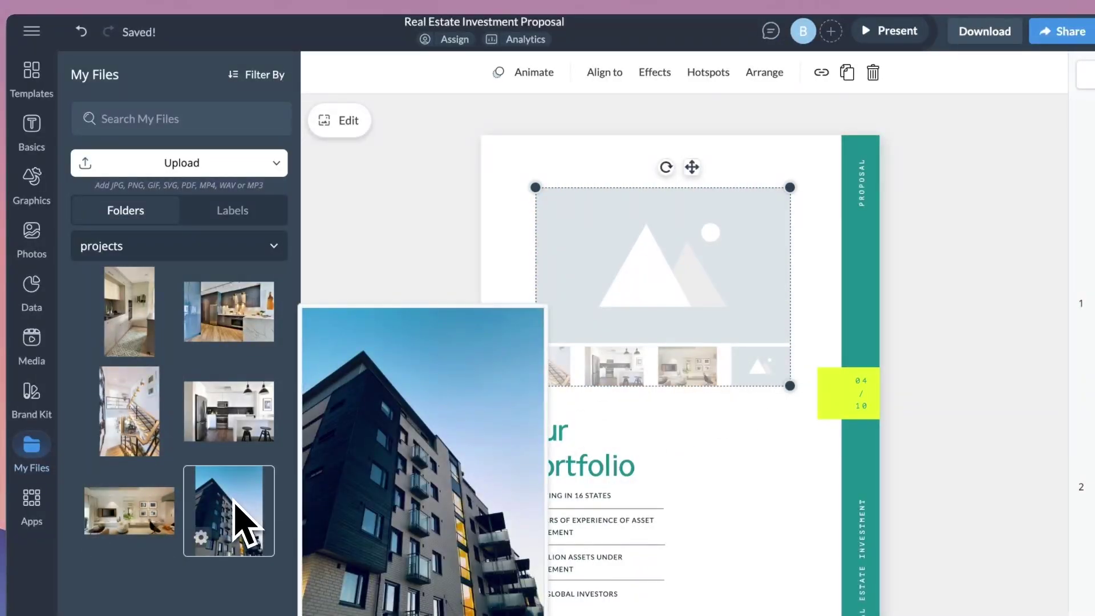
pyautogui.click(239, 524)
pyautogui.click(496, 310)
pyautogui.click(573, 288)
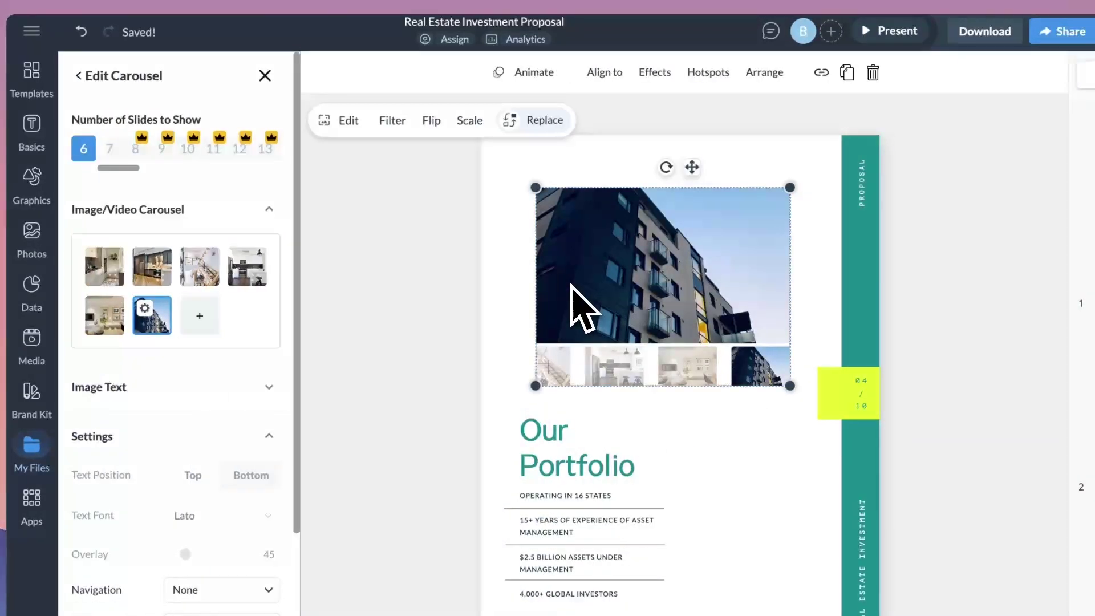
pyautogui.scroll(-4, 273, 342)
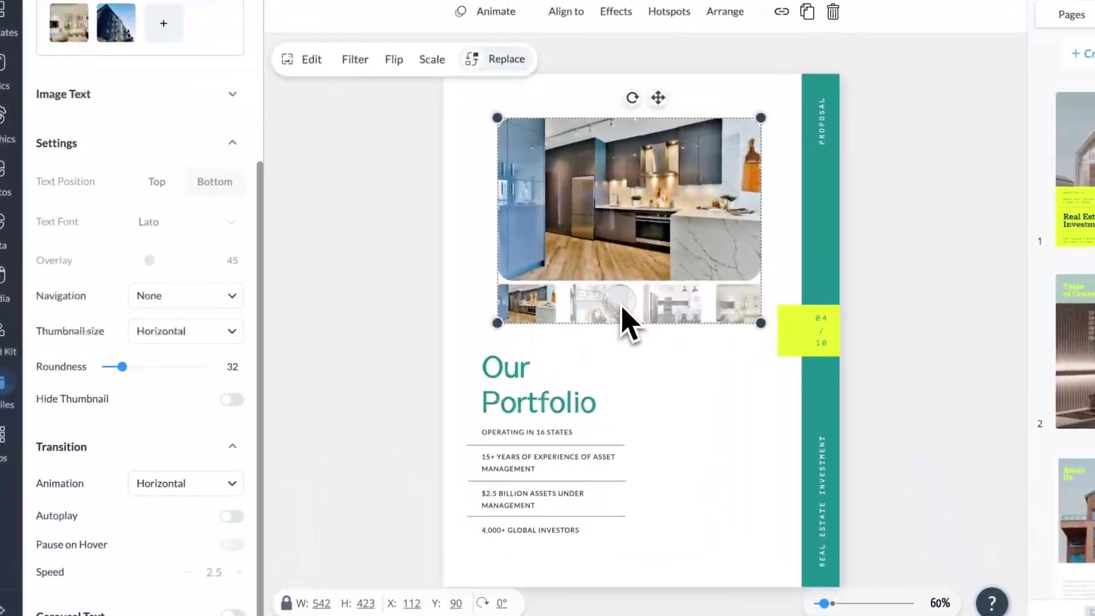
pyautogui.click(622, 307)
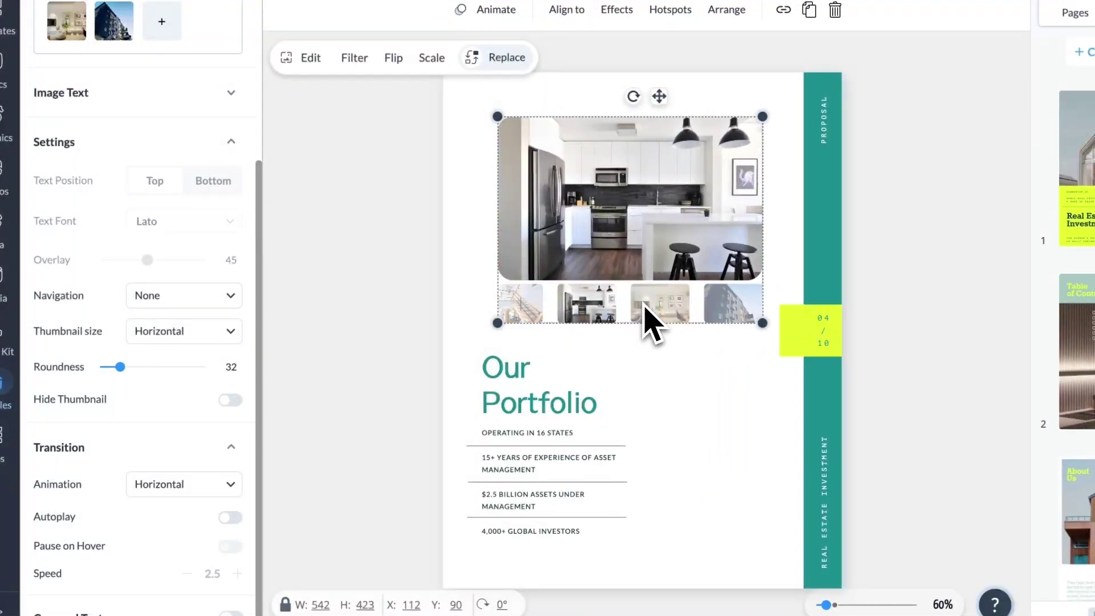